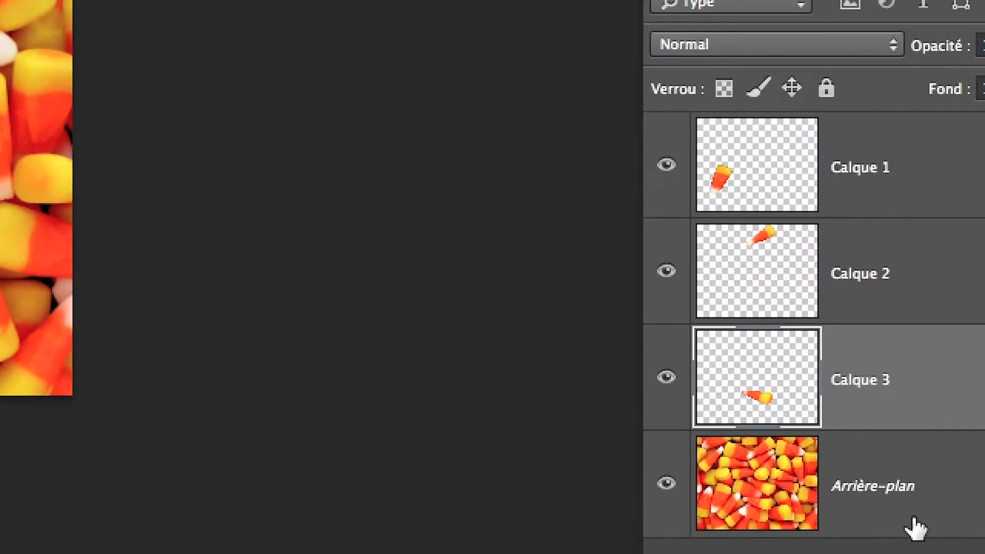
Step: Try to offset the Arrière-plan layer with the Translation filter by -1954 pixels horizontally and -2353 pixels vertically, using Reboucler
click(914, 520)
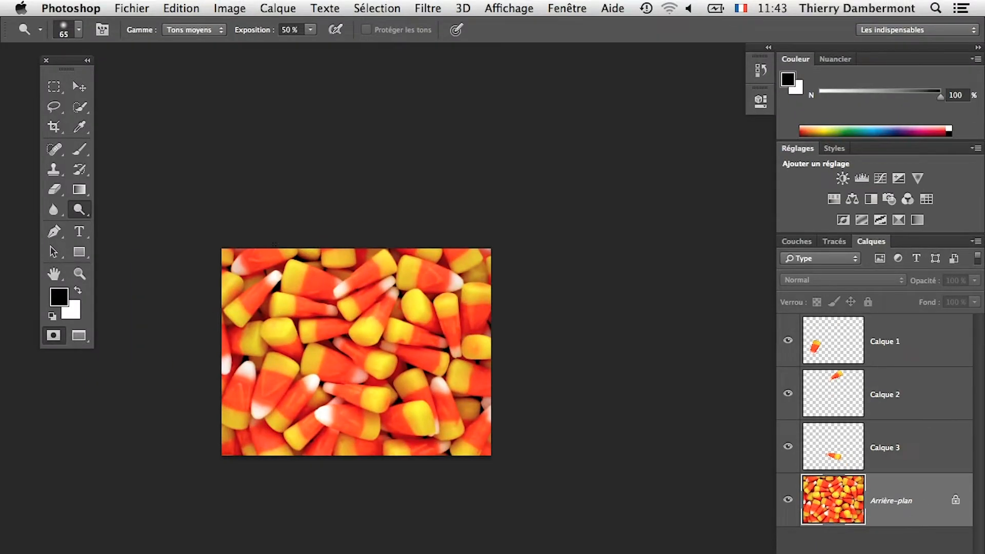
scroll(277, 261, up, 2)
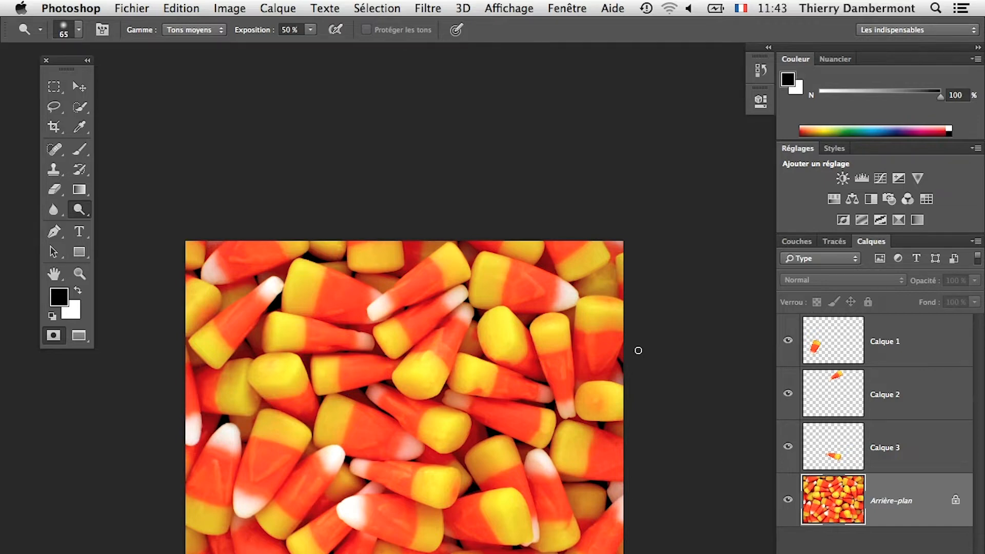
scroll(286, 256, down, 3)
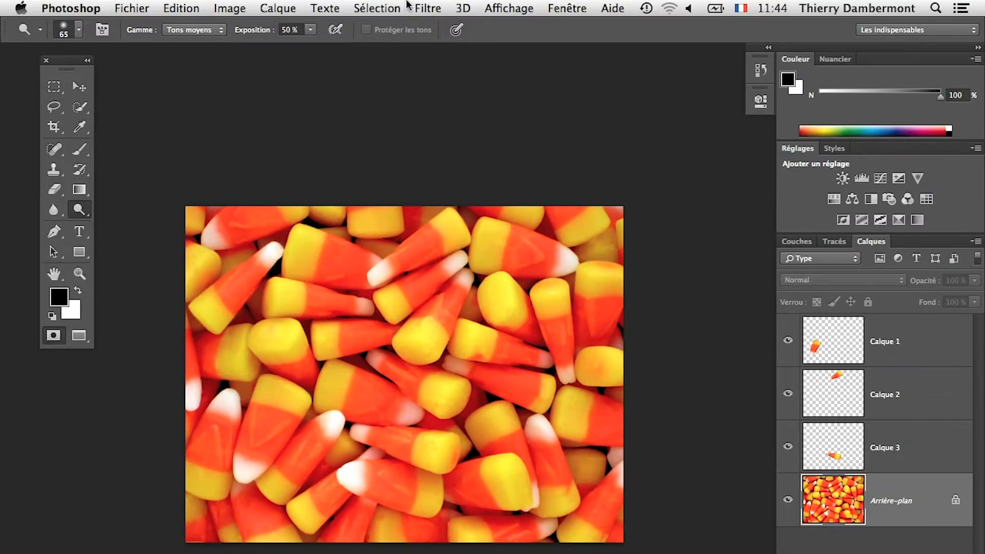
click(409, 6)
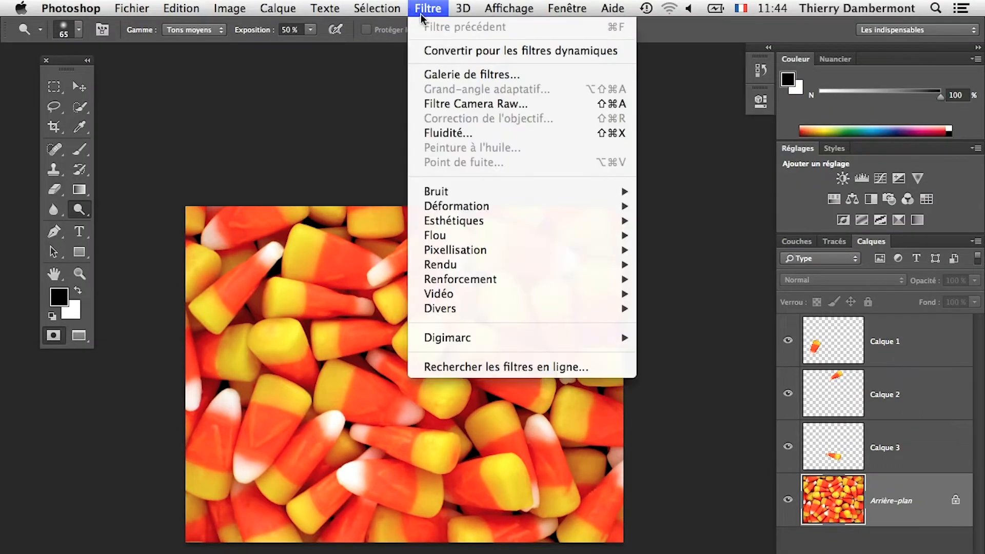
mouse_move(478, 314)
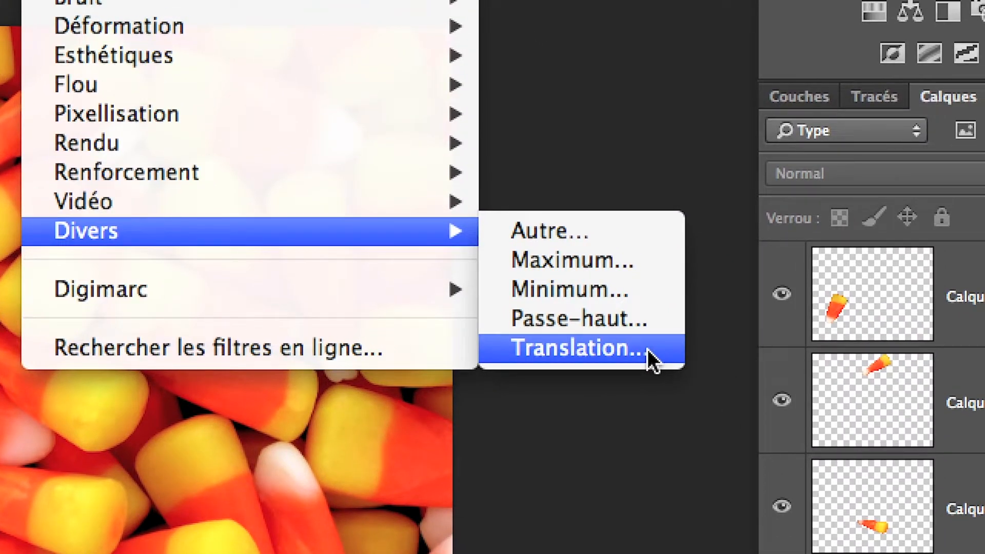
click(648, 349)
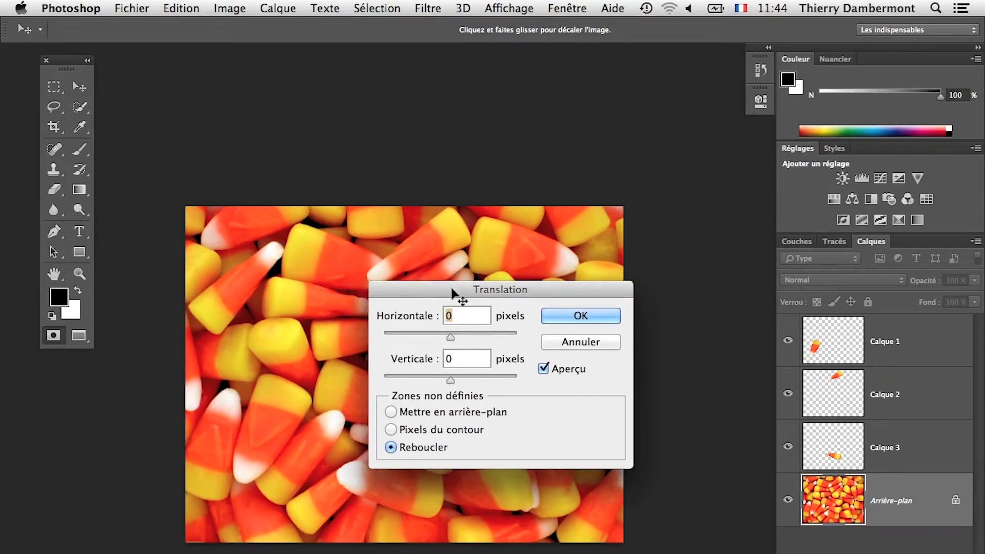
drag(103, 202, 693, 94)
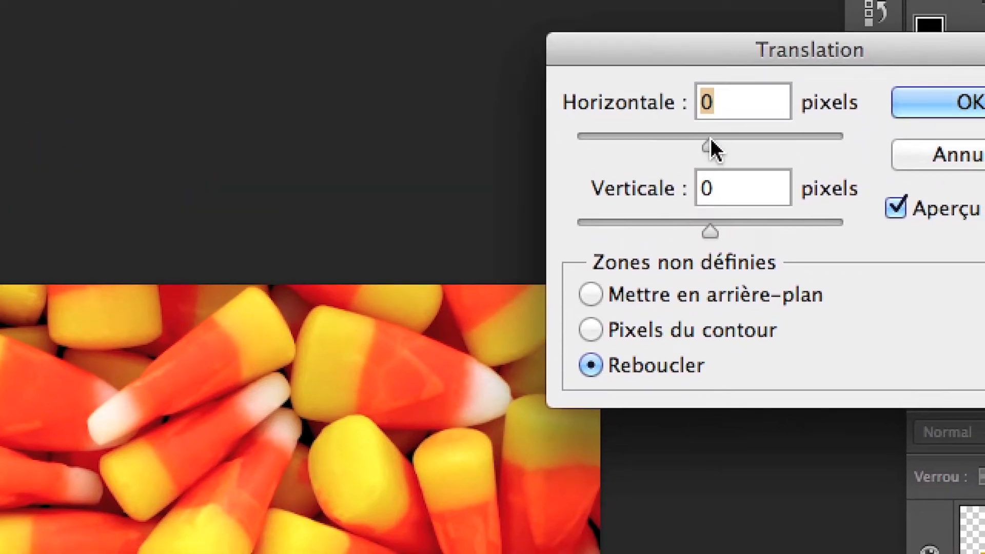
mouse_move(710, 139)
mouse_down()
mouse_move(720, 142)
mouse_move(698, 138)
mouse_up()
key(alt)
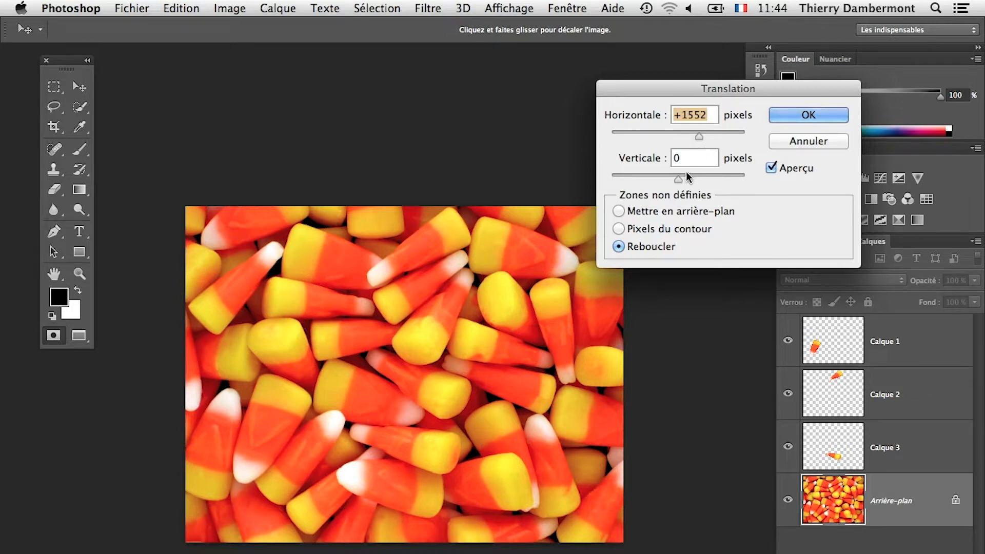
drag(687, 174, 622, 179)
drag(699, 137, 645, 136)
drag(622, 177, 648, 174)
mouse_move(643, 136)
mouse_down()
mouse_move(708, 137)
mouse_move(653, 136)
mouse_up()
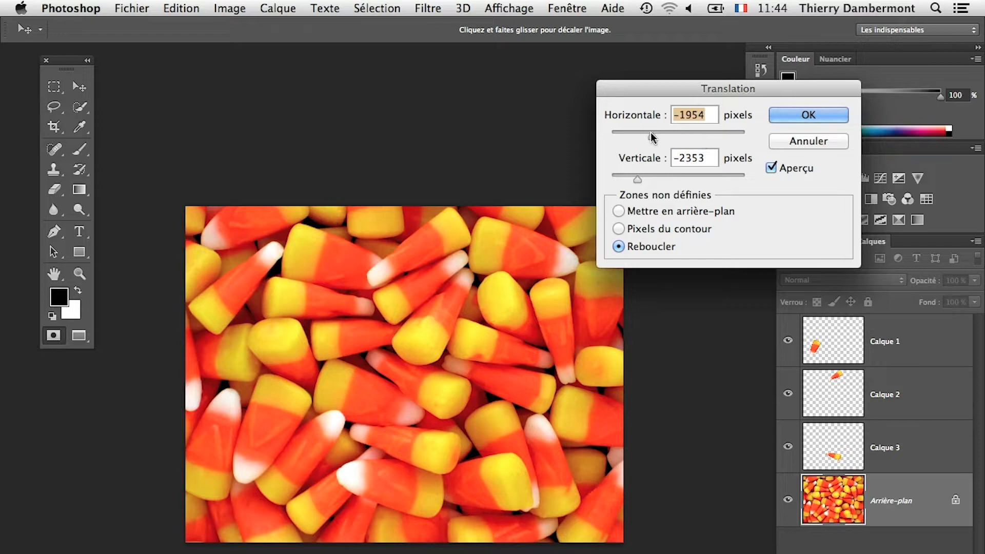
key(alt)
click(808, 115)
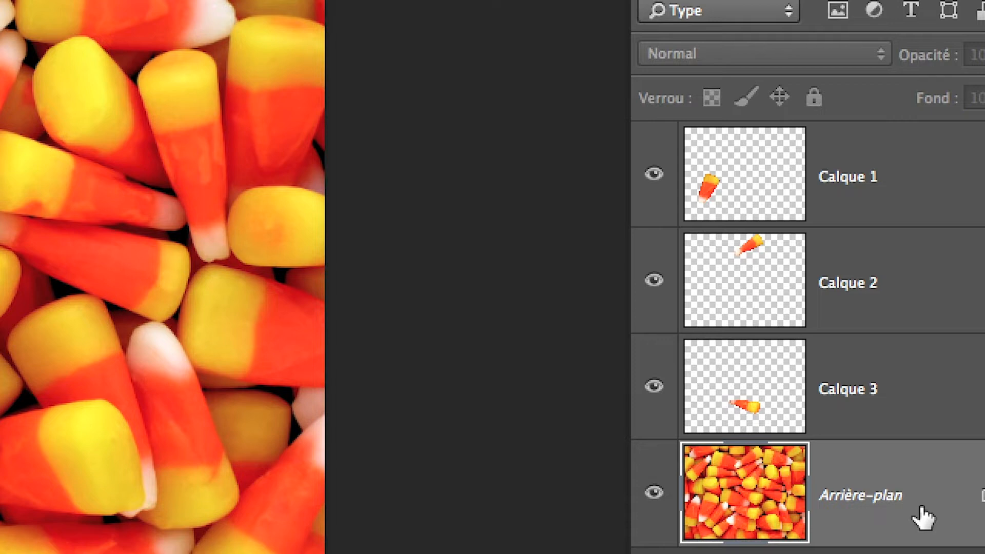
Step: Convert Arrière-plan into the layer Calque 0 and offset it -1494 pixels horizontally and -1102 pixels vertically with the Translation filter, using Reboucler
double_click(921, 516)
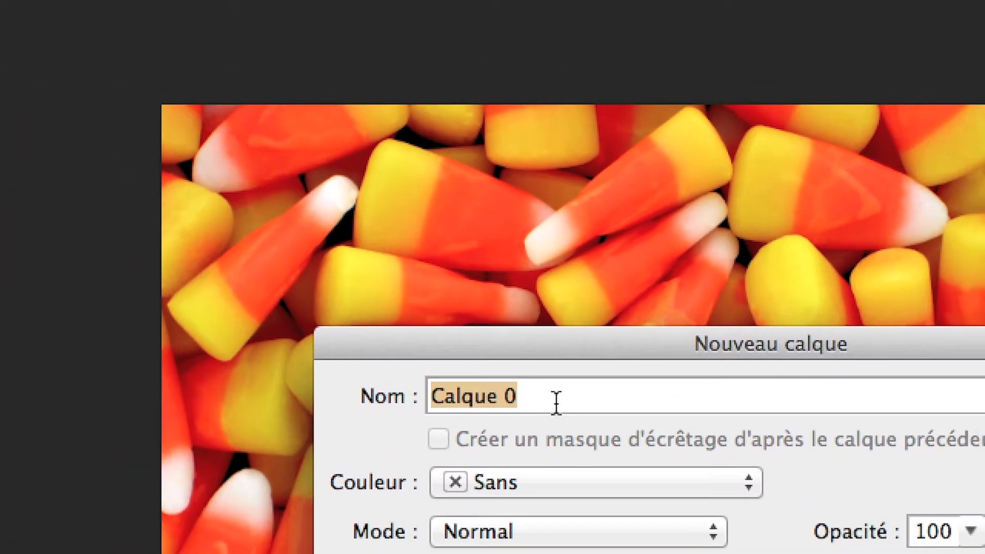
click(737, 400)
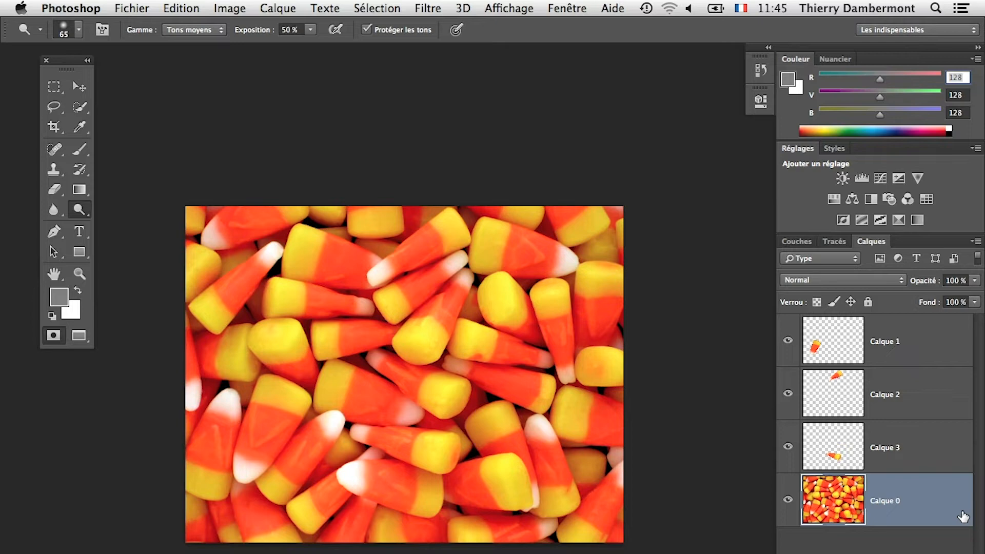
click(428, 8)
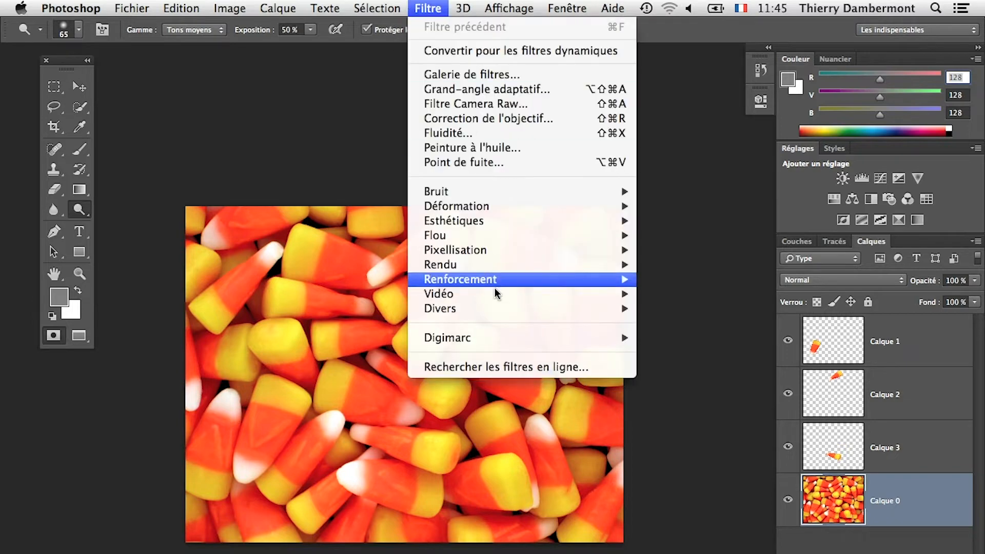
mouse_move(499, 308)
click(705, 364)
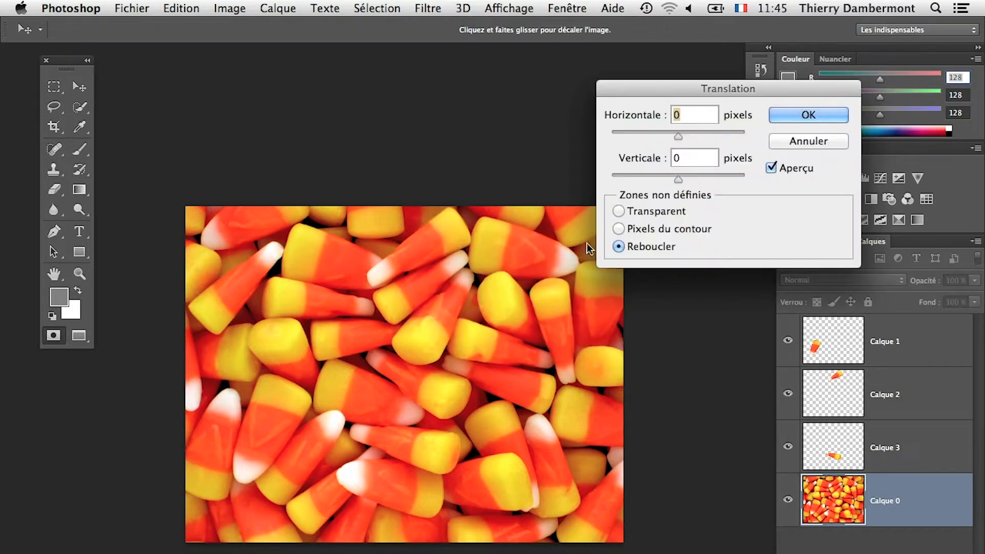
drag(676, 135, 660, 134)
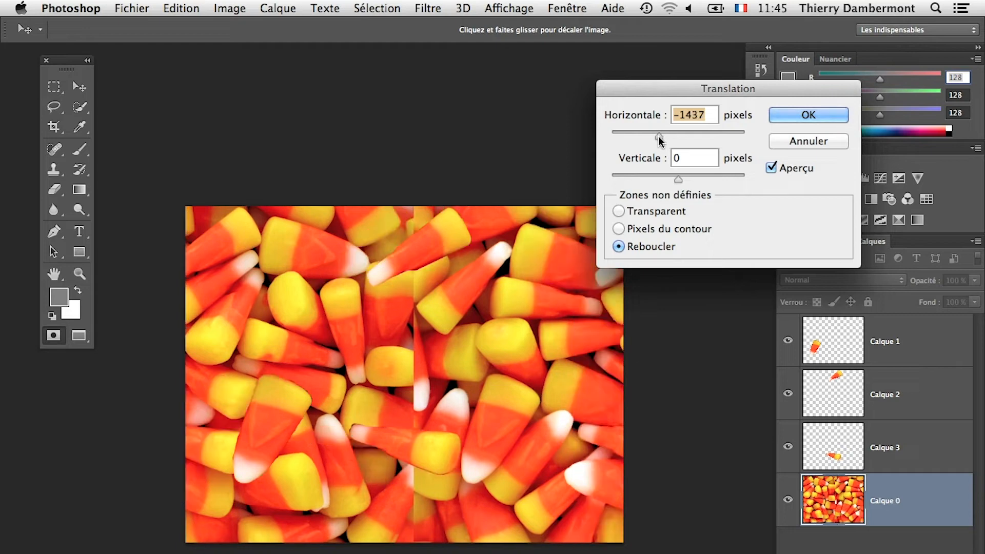
drag(684, 178, 660, 181)
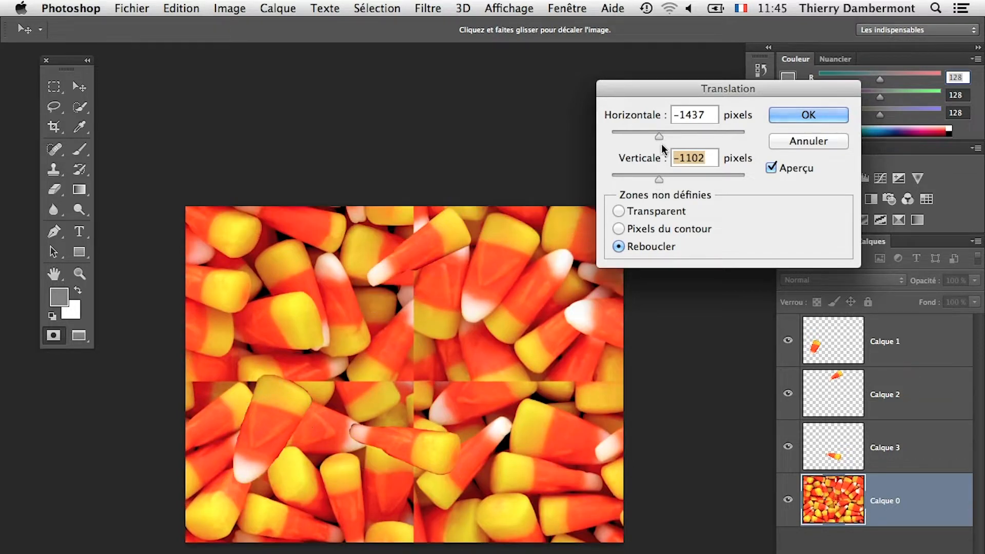
drag(660, 136, 659, 138)
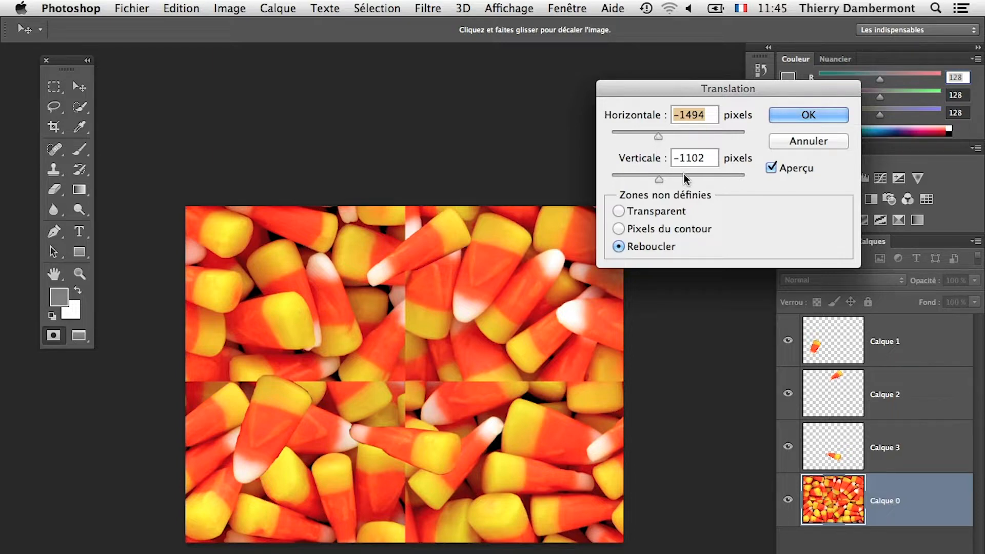
key(alt)
key(alt+super+8)
click(806, 115)
key(o)
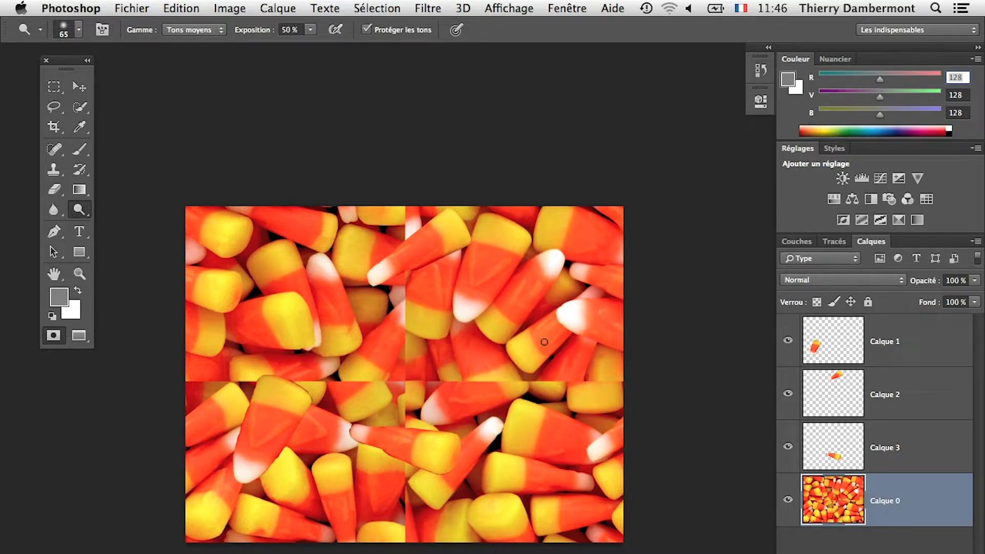
key(super+Tab)
key(super+Tab)
click(529, 418)
Step: Save the document in Photoshop format as Candy-Corn-02.psd with maximised compatibility
click(151, 8)
click(183, 183)
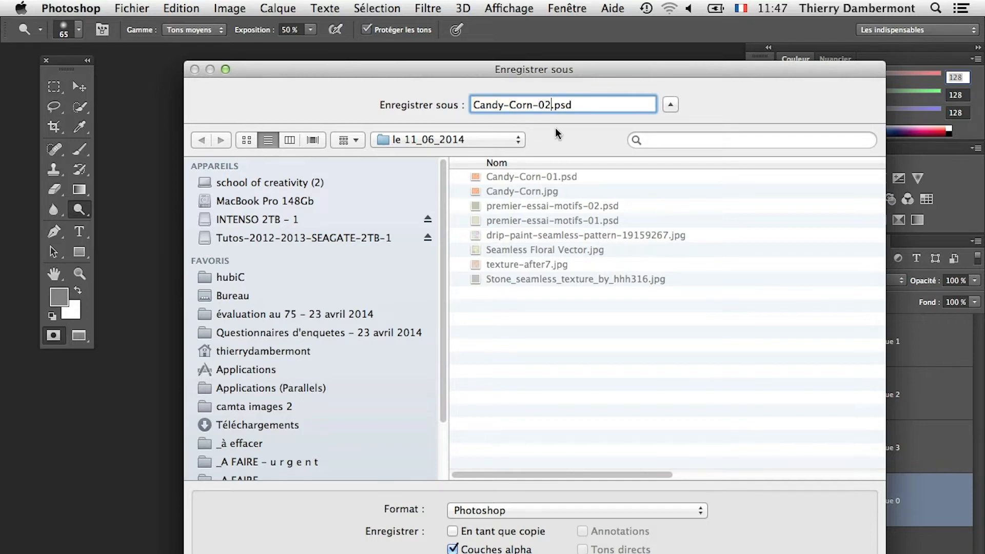
key(Return)
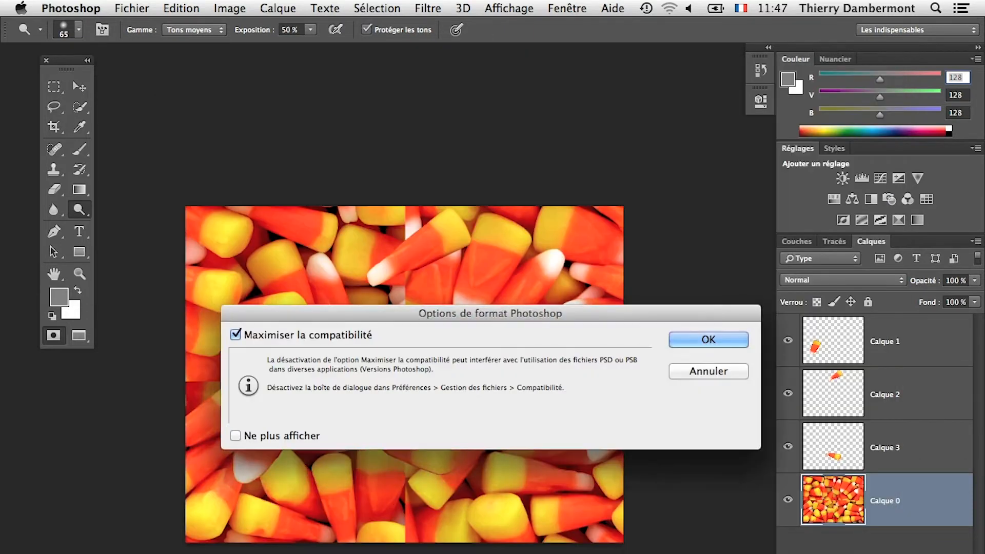
click(738, 346)
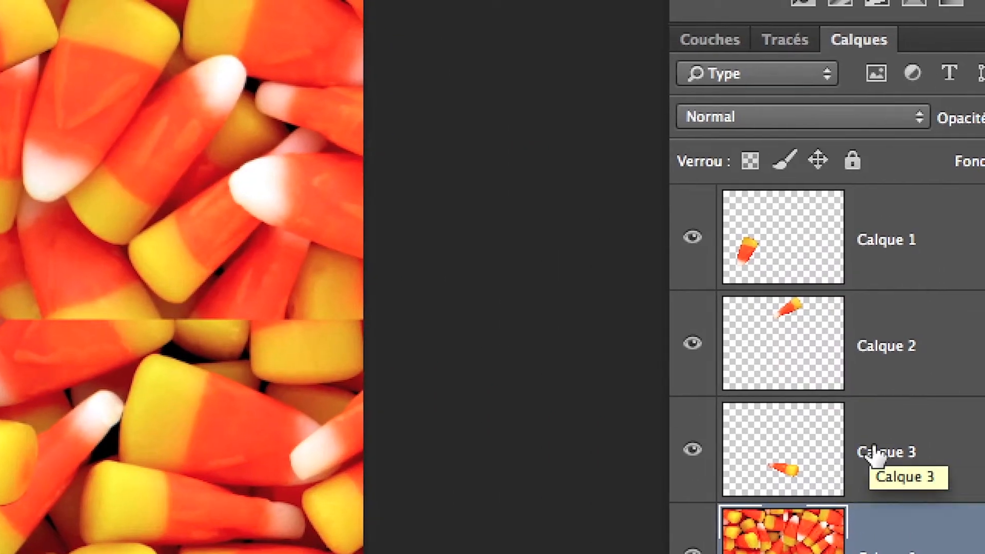
Step: Select the Calque 1 layer and try to move its candy with the Move tool
click(879, 449)
click(872, 418)
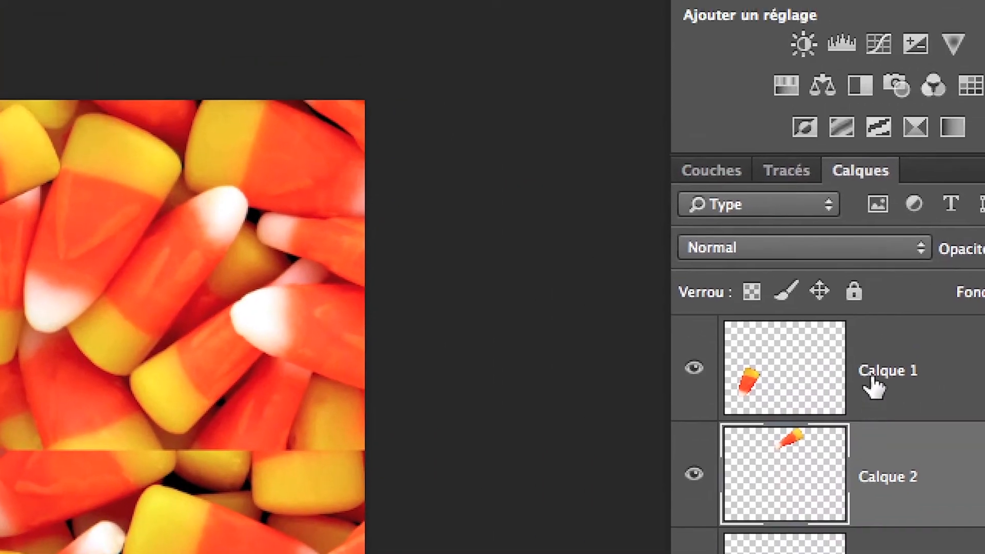
click(868, 324)
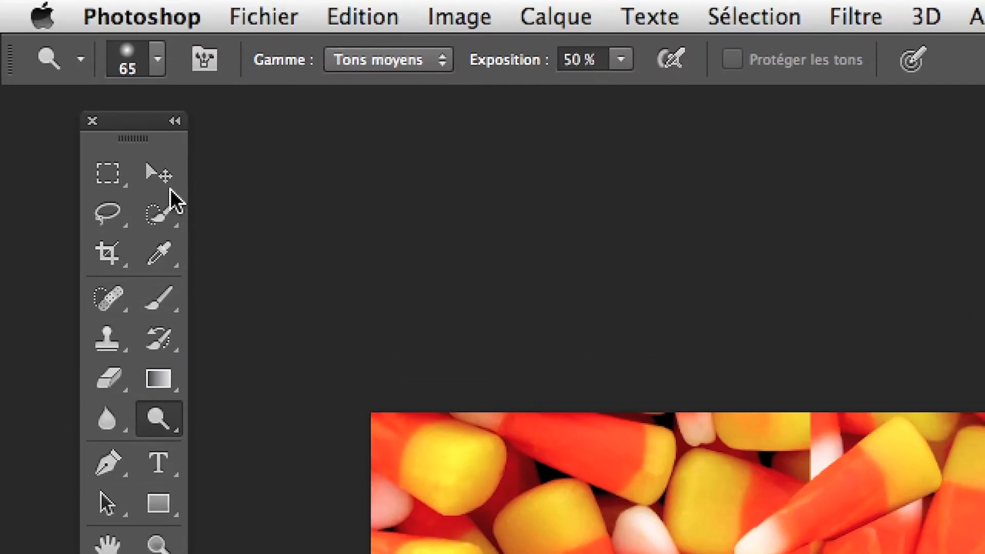
click(167, 180)
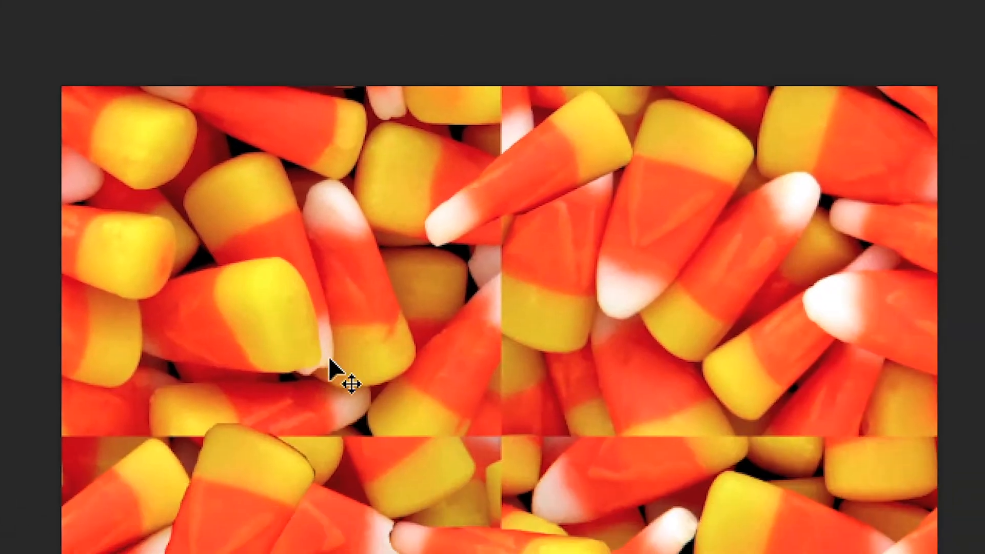
click(342, 365)
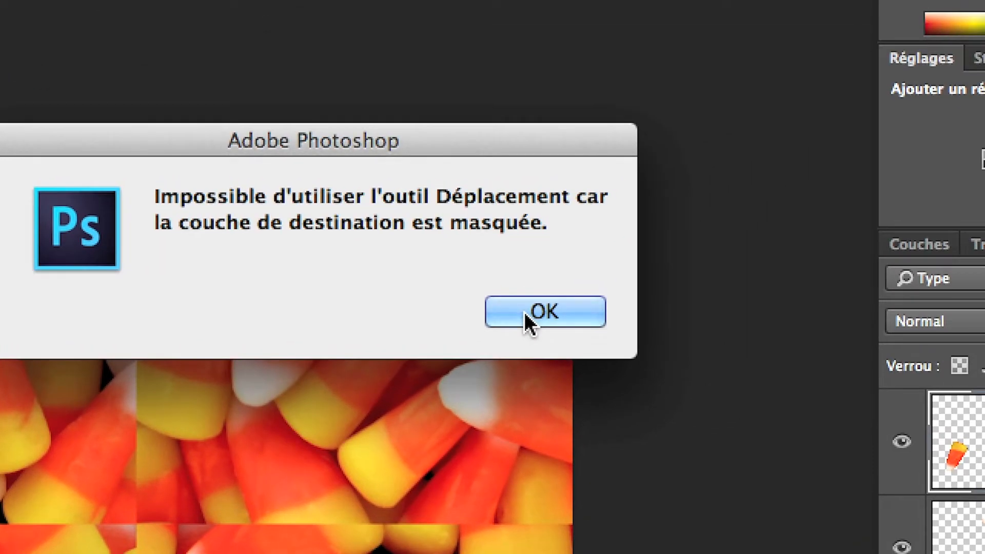
click(598, 289)
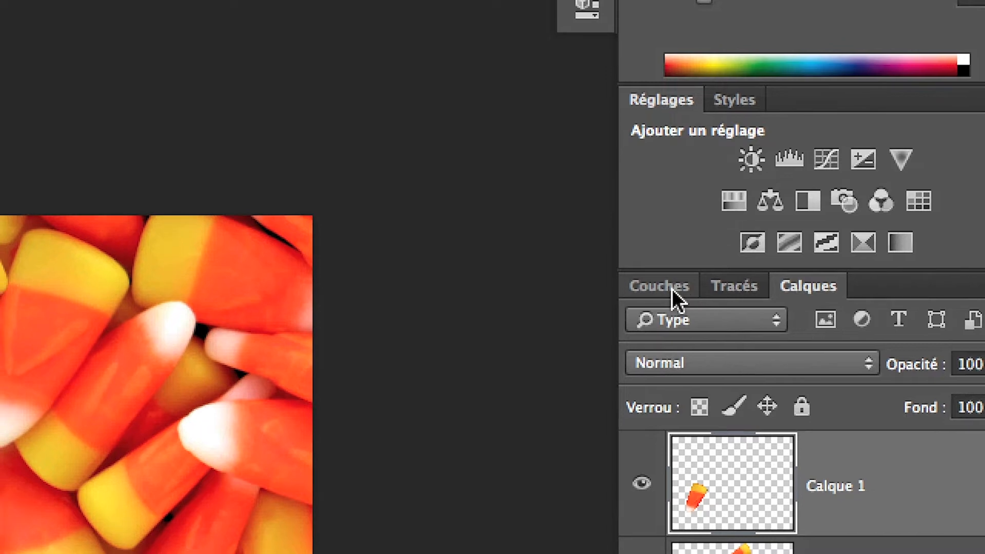
Step: Inspect the document's colour and mask channels, return to the layers, and toggle Quick Mask mode off and back on
click(681, 235)
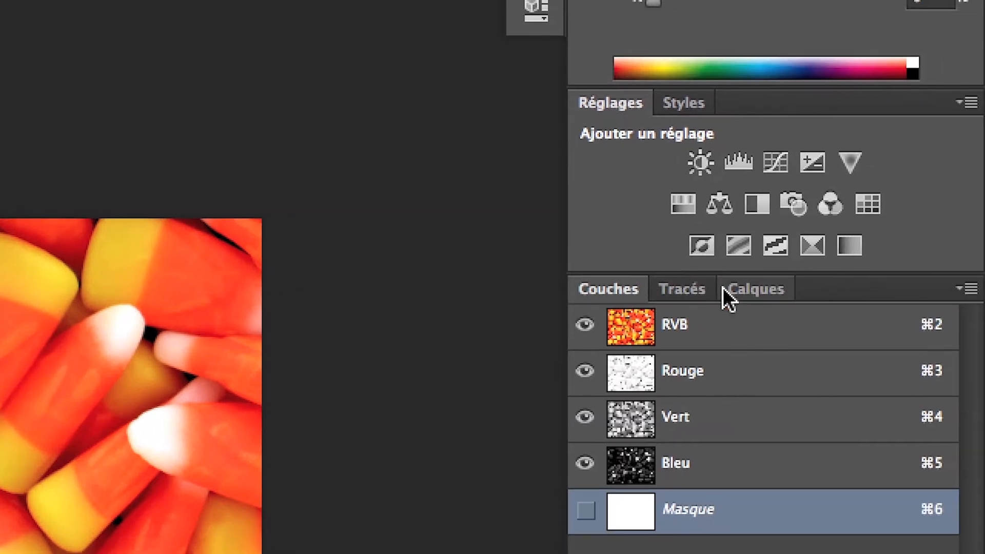
click(775, 285)
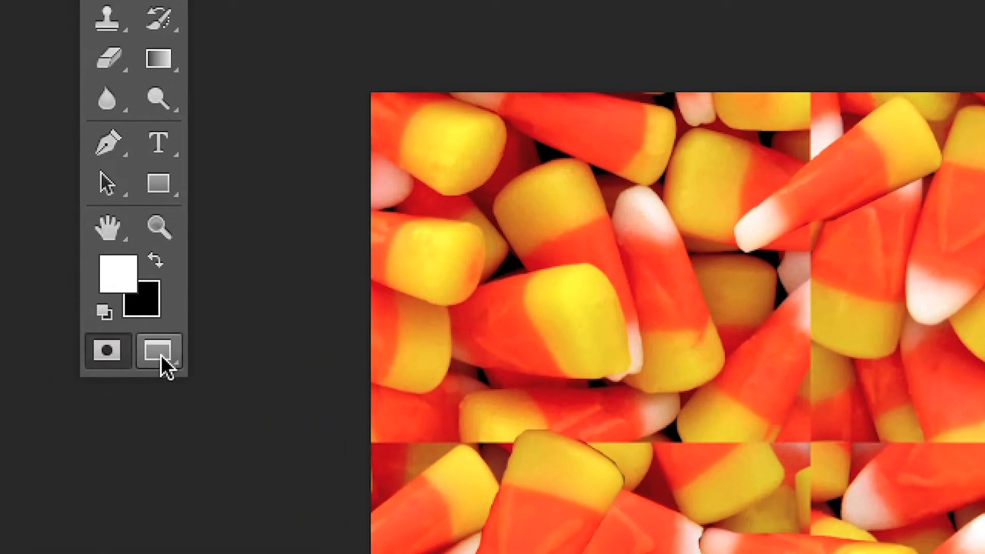
click(117, 356)
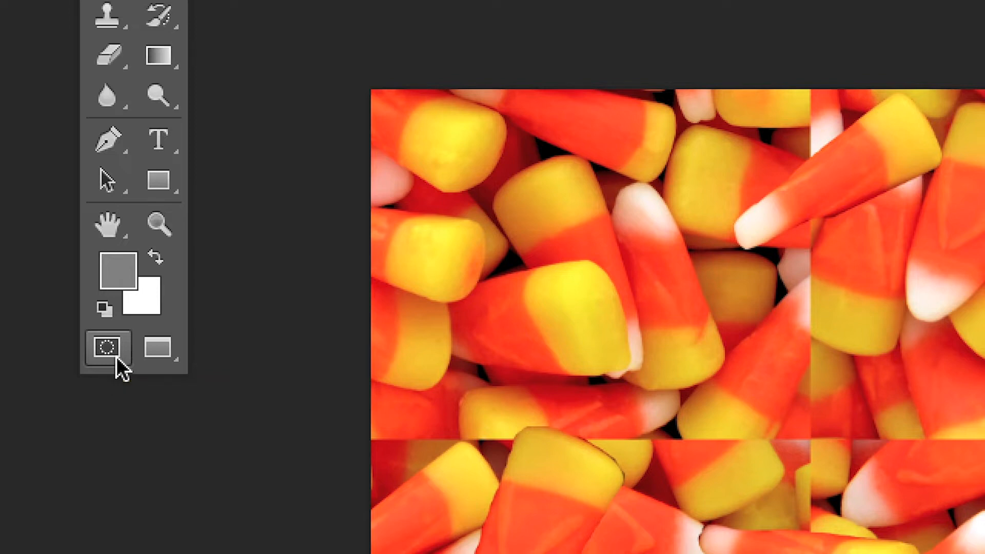
click(117, 356)
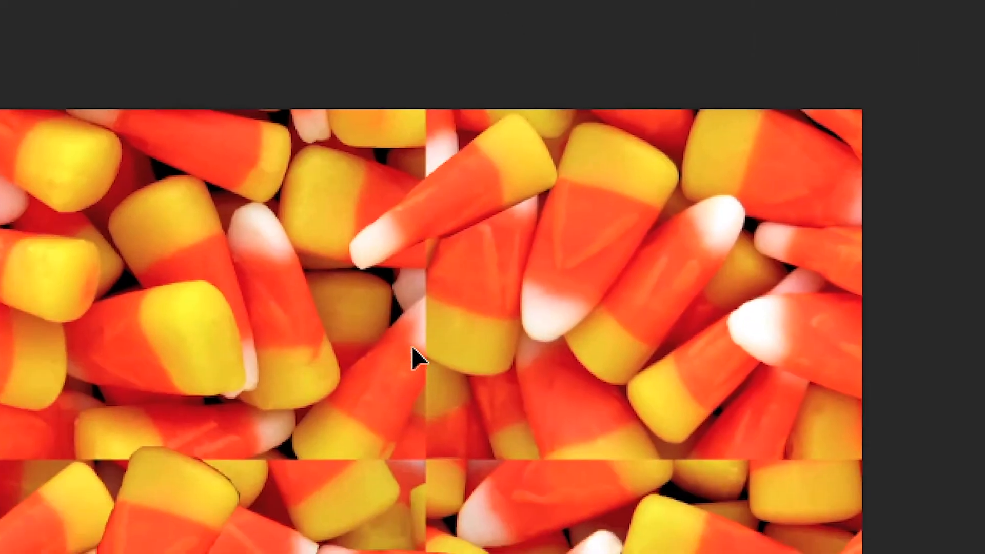
Step: Hide the Masque channel and try again to move the candy on the canvas with the Move tool
drag(412, 346, 425, 366)
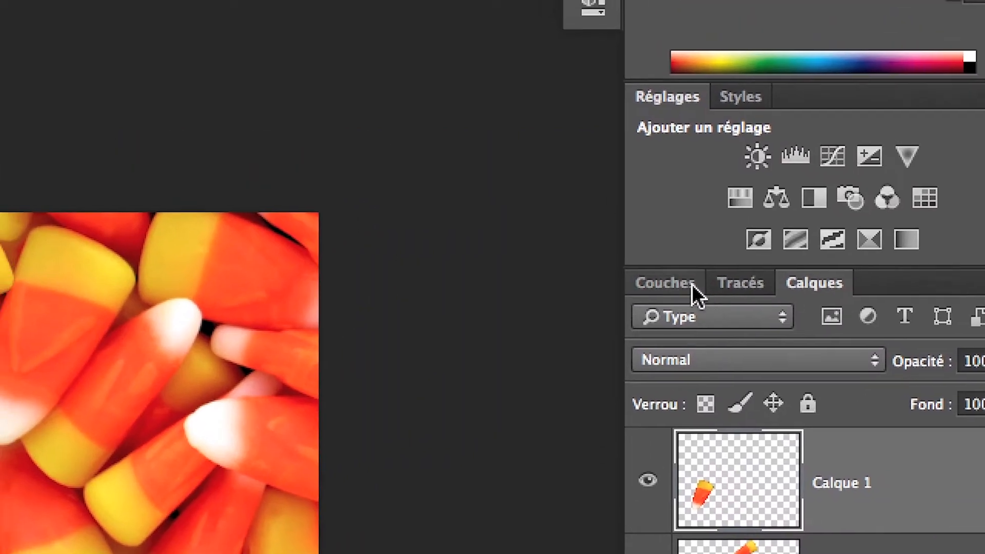
click(720, 226)
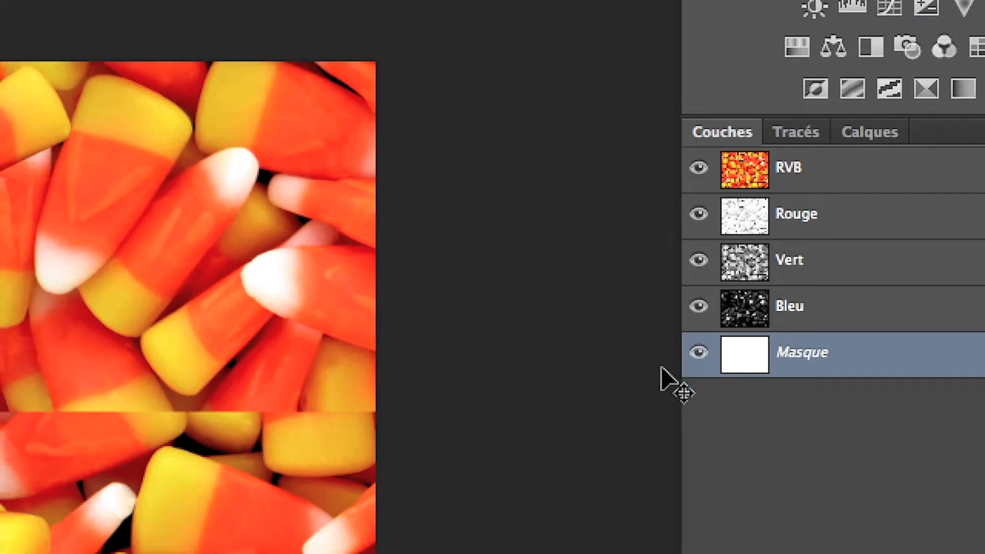
click(609, 475)
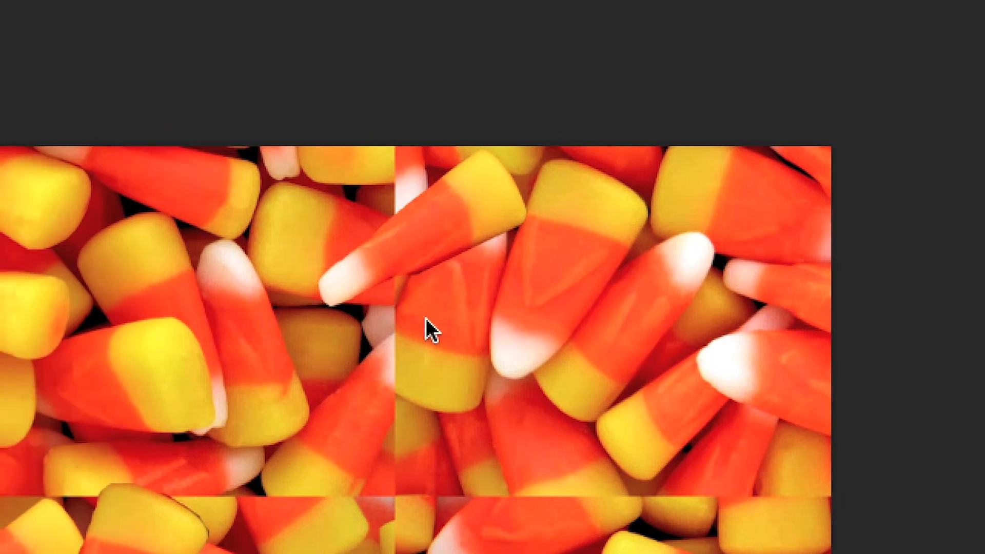
click(427, 321)
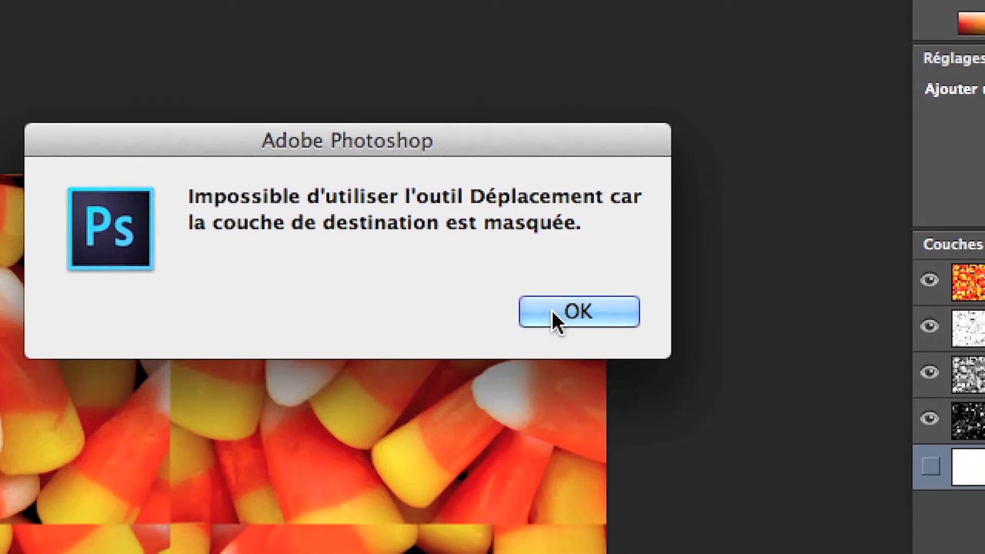
click(564, 312)
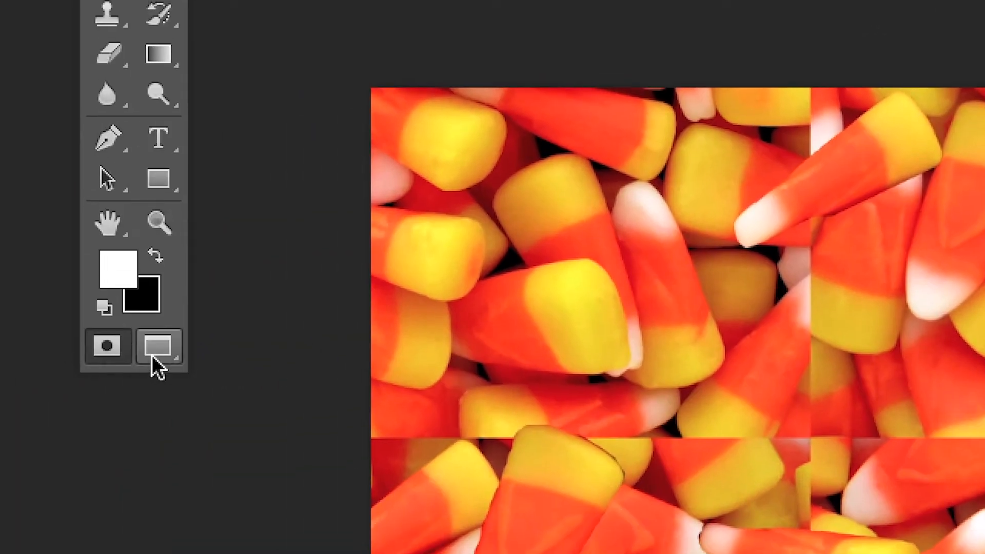
Step: Exit Quick Mask mode, return to the layers and make Calque 1 the active layer
click(121, 354)
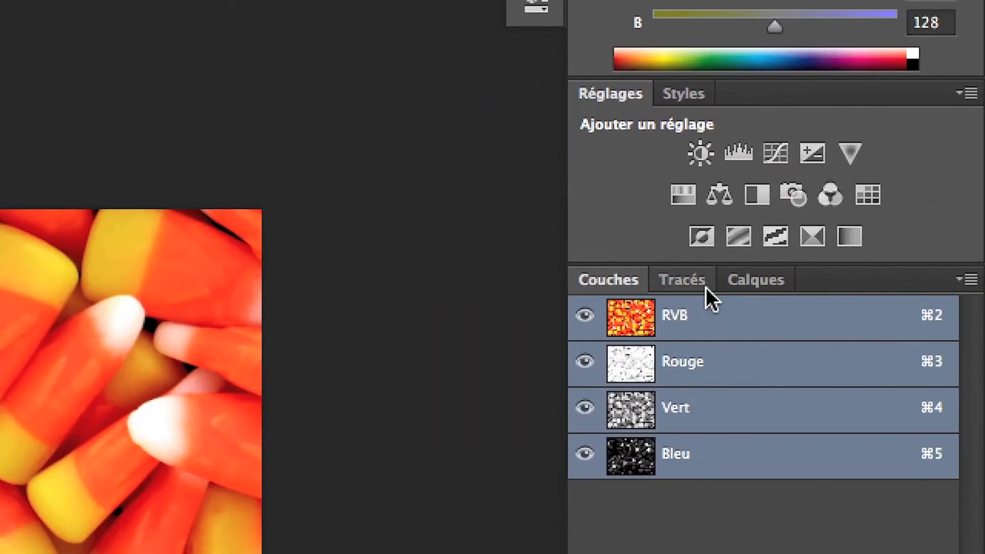
click(740, 286)
click(775, 400)
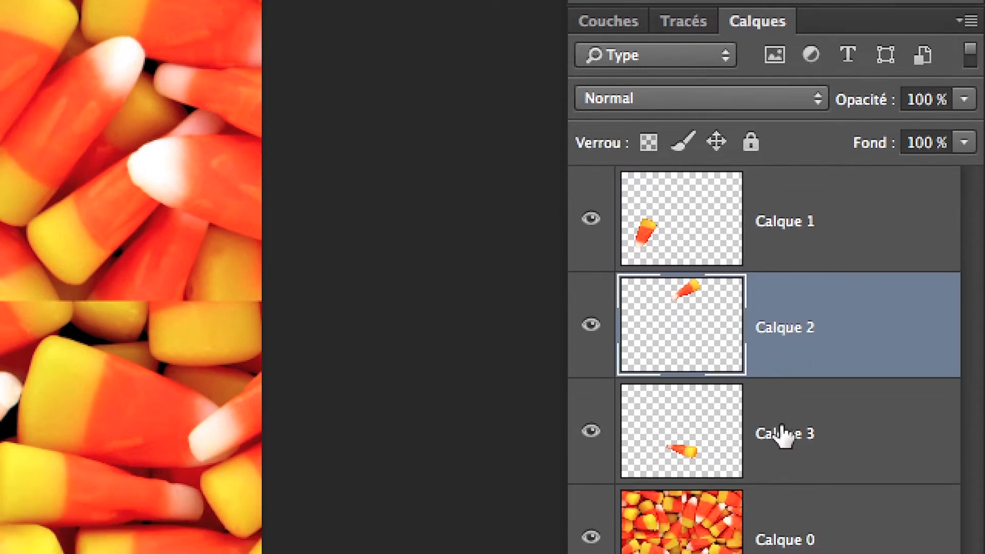
click(781, 434)
click(787, 386)
click(785, 312)
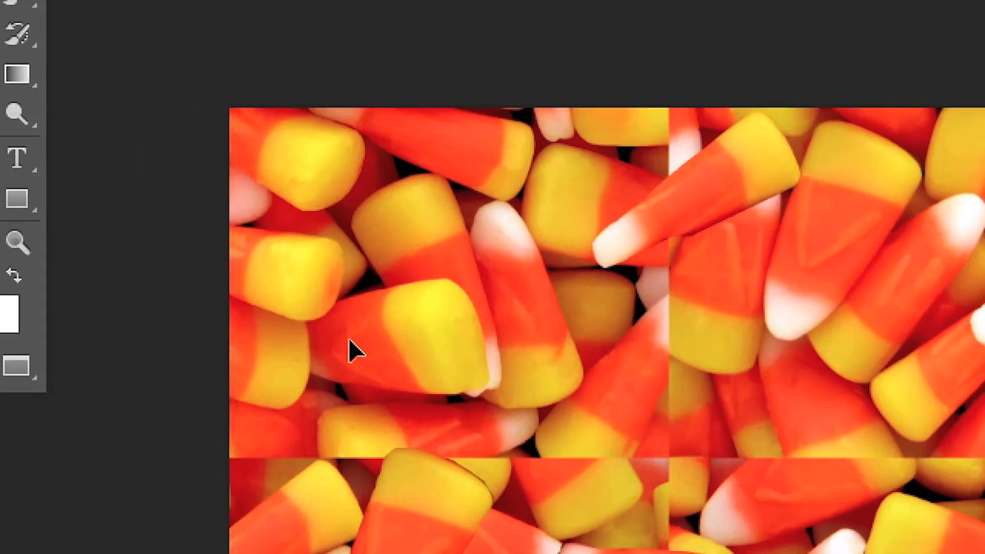
Step: Move the Calque 1 candy onto the horizontal seam, close to the vertical seam in the middle of the image
drag(358, 340, 587, 368)
drag(447, 461, 611, 404)
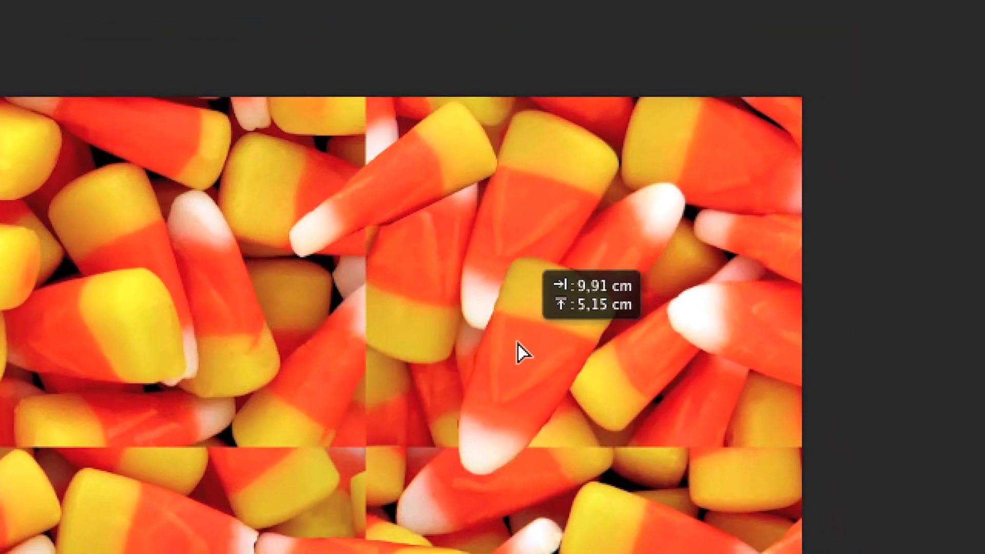
drag(497, 374, 429, 341)
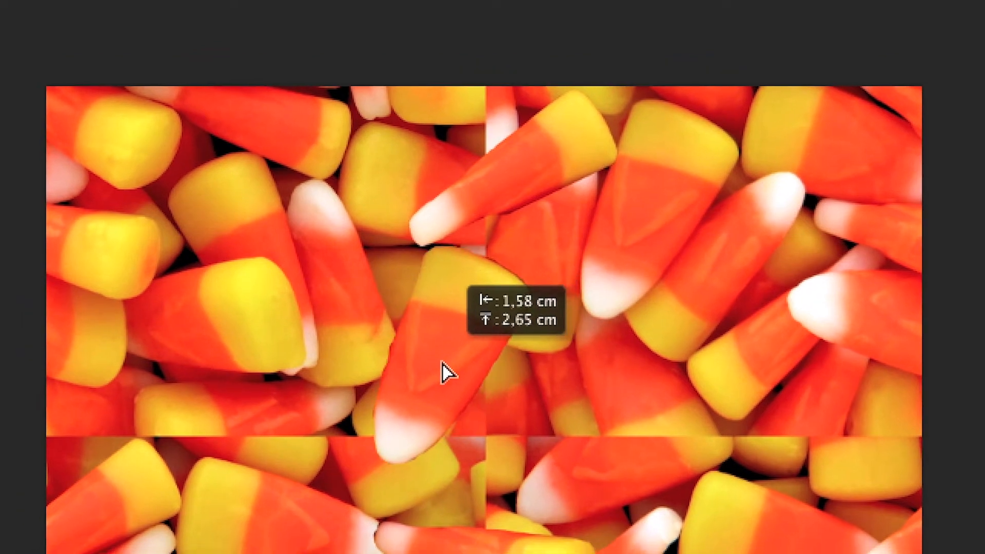
mouse_move(448, 373)
mouse_down()
mouse_move(459, 395)
mouse_move(457, 337)
mouse_move(433, 335)
mouse_move(462, 374)
mouse_move(475, 374)
mouse_move(451, 368)
mouse_up()
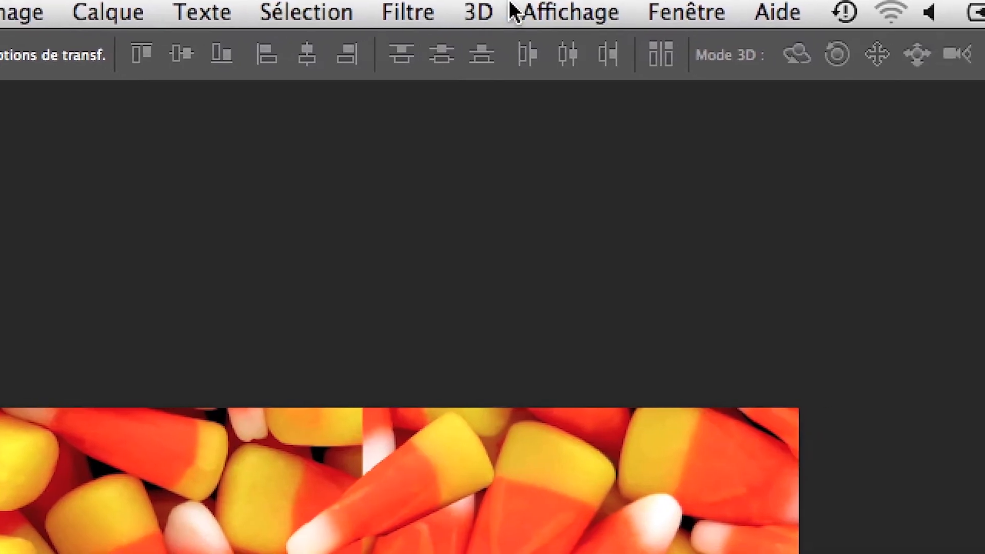
Step: Try moving the Calque 1 candy with snapping (Magnétisme) turned off
click(653, 16)
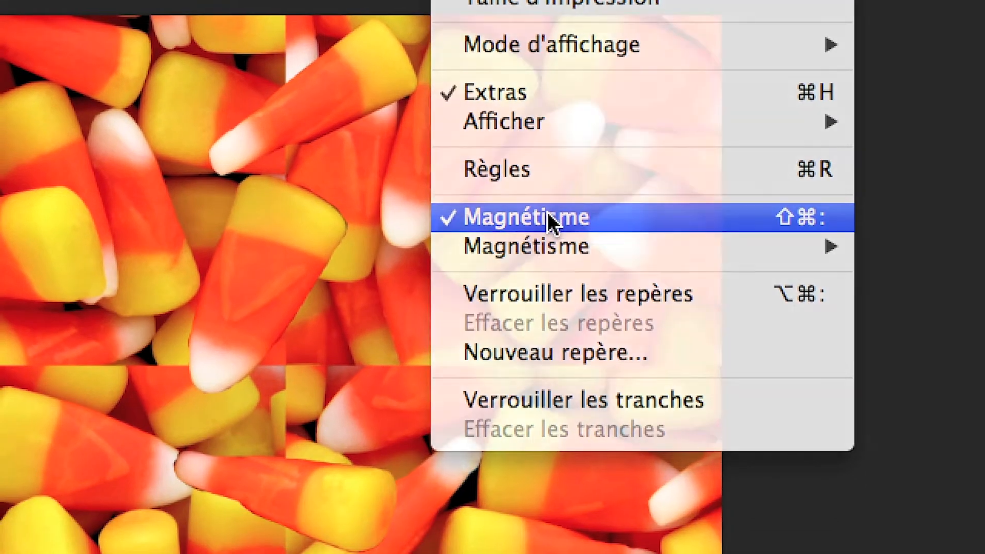
click(548, 215)
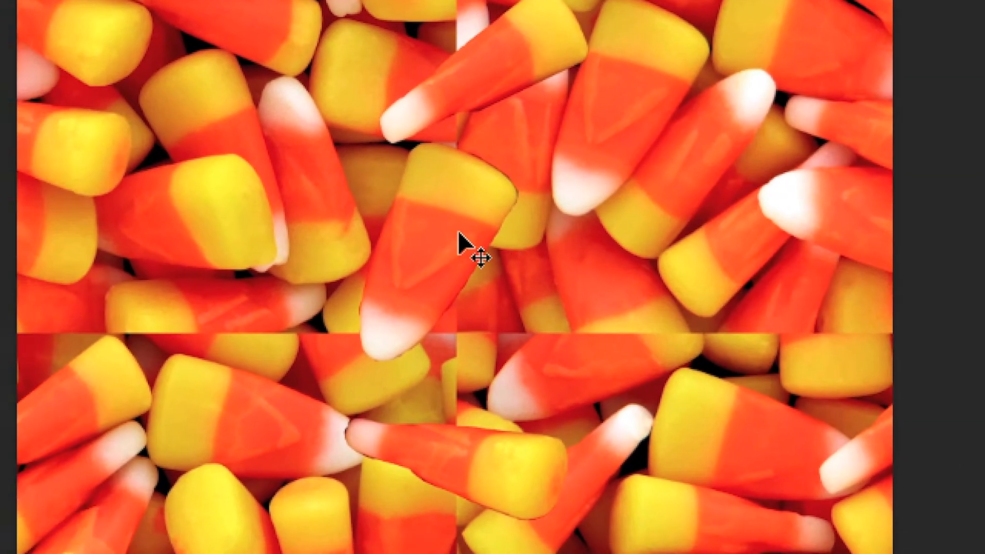
drag(467, 242, 457, 220)
Step: Turn snapping (Magnétisme) back on and place the Calque 1 candy over the crossing of the two seams
click(516, 14)
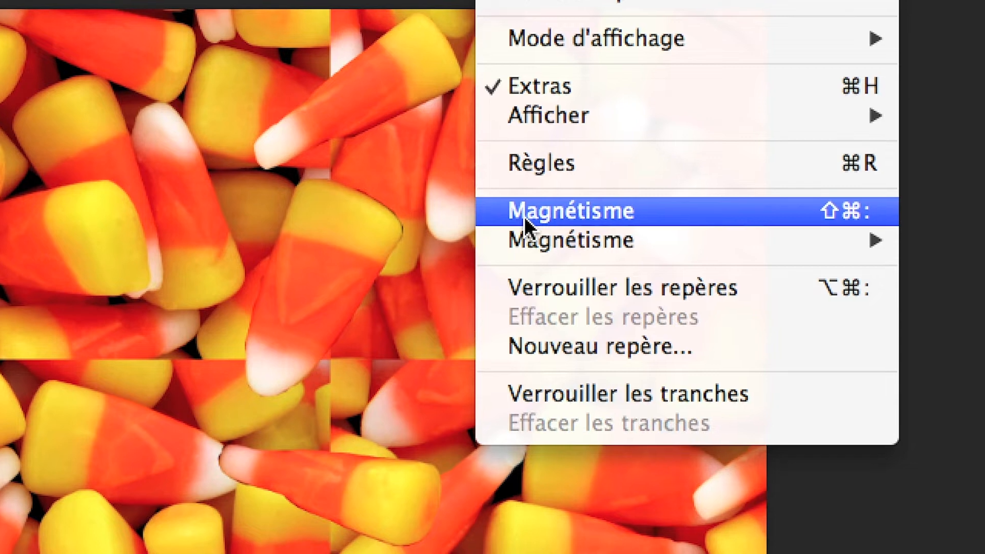
click(525, 216)
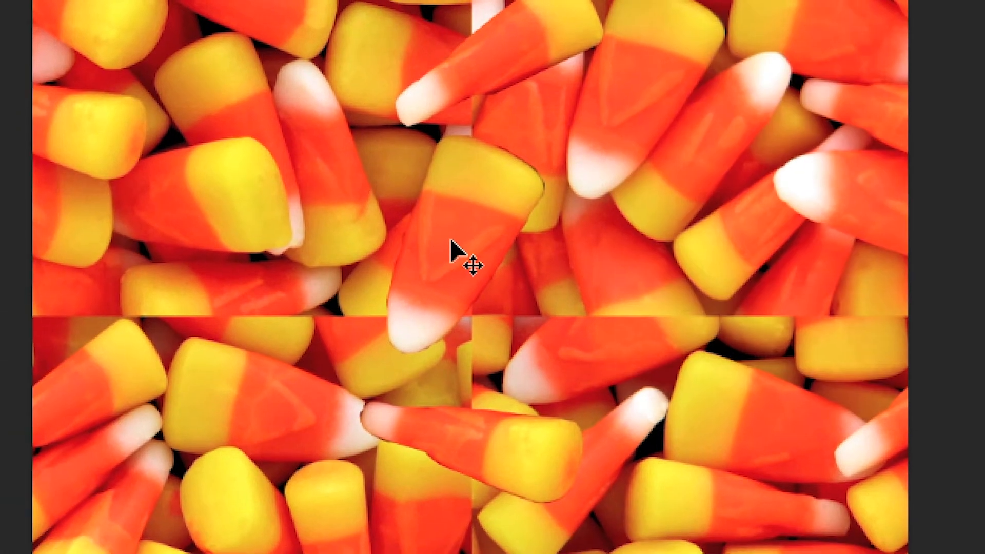
mouse_move(455, 255)
mouse_down()
mouse_move(461, 227)
mouse_move(455, 260)
mouse_move(460, 229)
mouse_move(448, 231)
mouse_move(445, 272)
mouse_move(445, 254)
mouse_move(469, 239)
mouse_move(488, 257)
mouse_move(462, 242)
mouse_move(460, 266)
mouse_move(450, 263)
mouse_move(457, 255)
mouse_move(460, 264)
mouse_up()
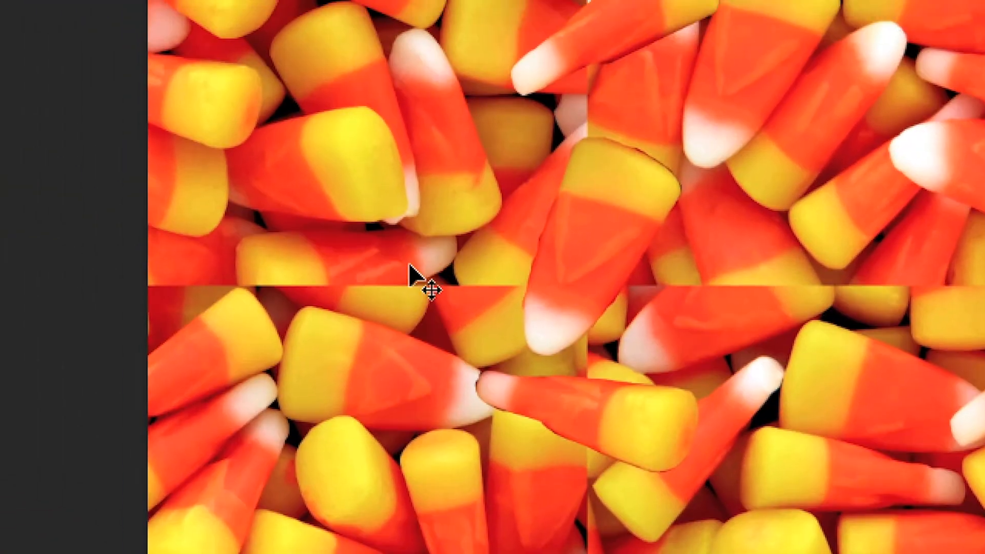
Step: Move the Calque 2 candy diagonally across the horizontal seam in the right half of the image
drag(422, 235, 559, 342)
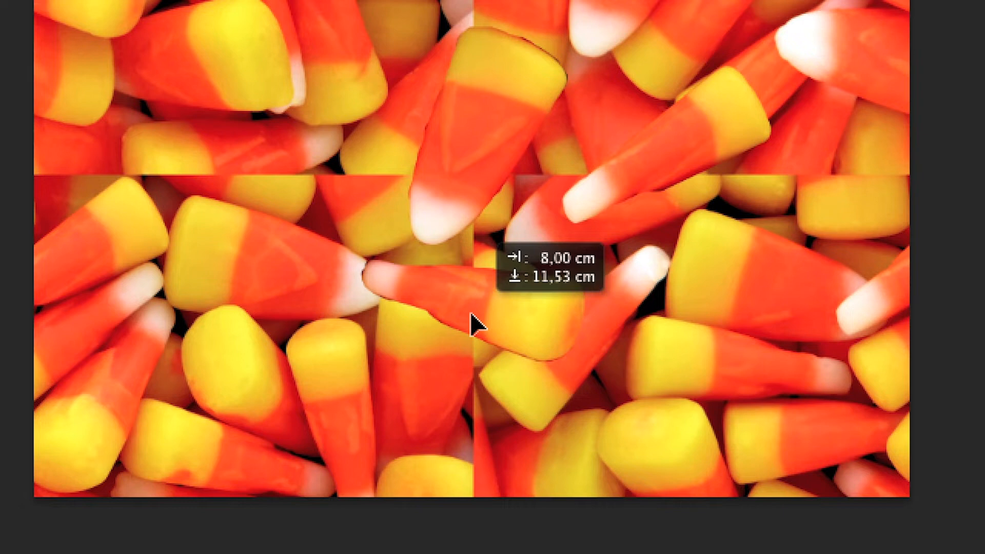
drag(471, 314, 491, 325)
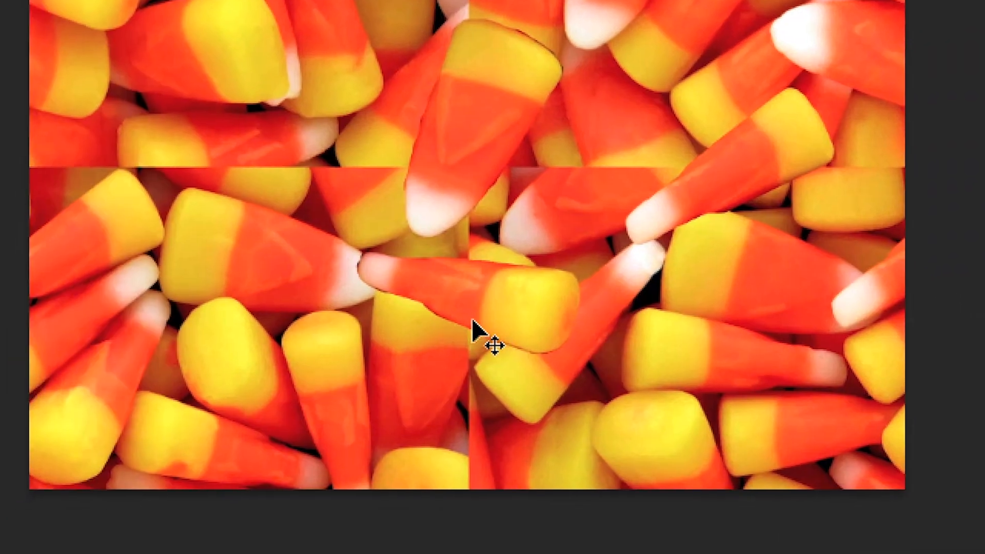
drag(264, 345, 73, 210)
mouse_move(409, 273)
mouse_down()
mouse_move(427, 279)
mouse_move(385, 260)
mouse_move(426, 270)
mouse_up()
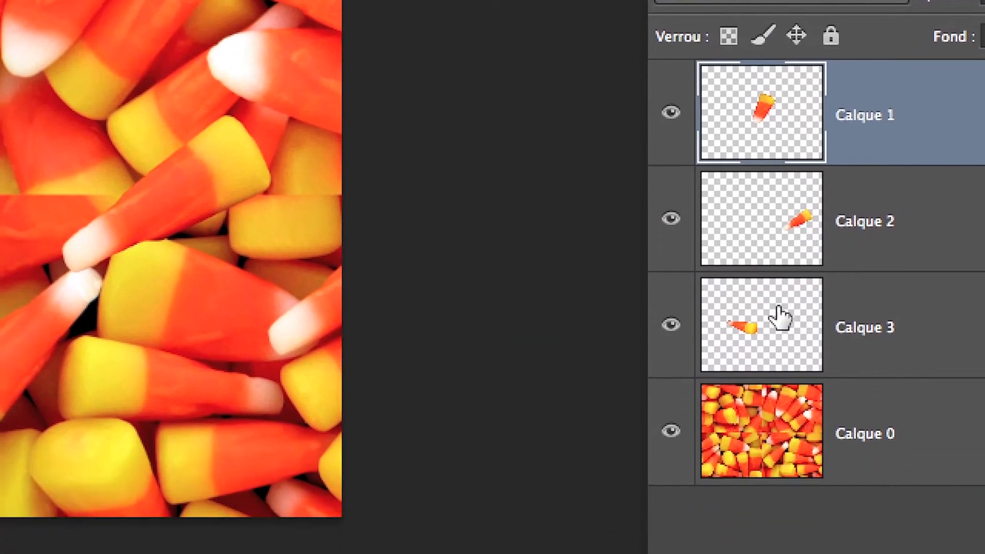
Step: Move the Calque 3 candy over the horizontal seam just left of the central candy
click(780, 434)
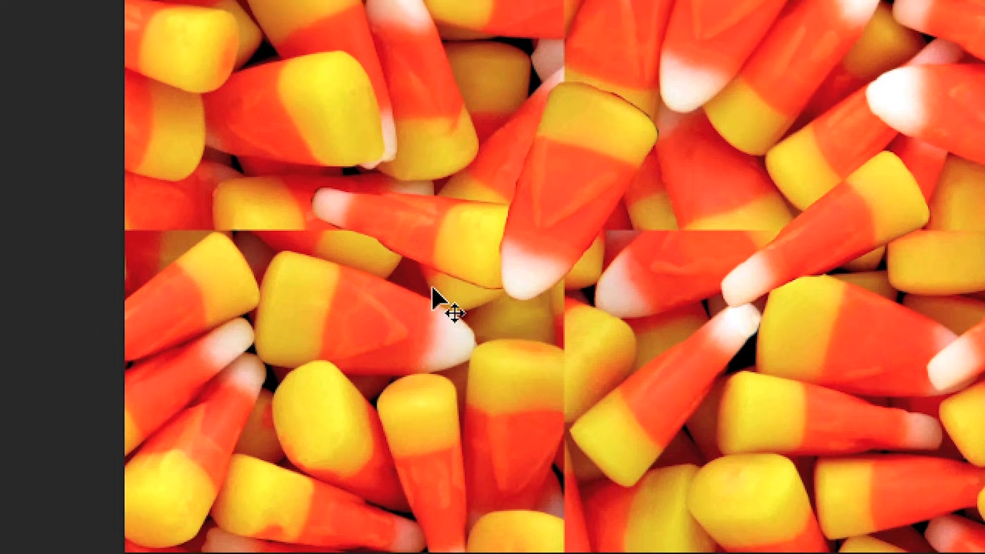
drag(431, 272, 408, 260)
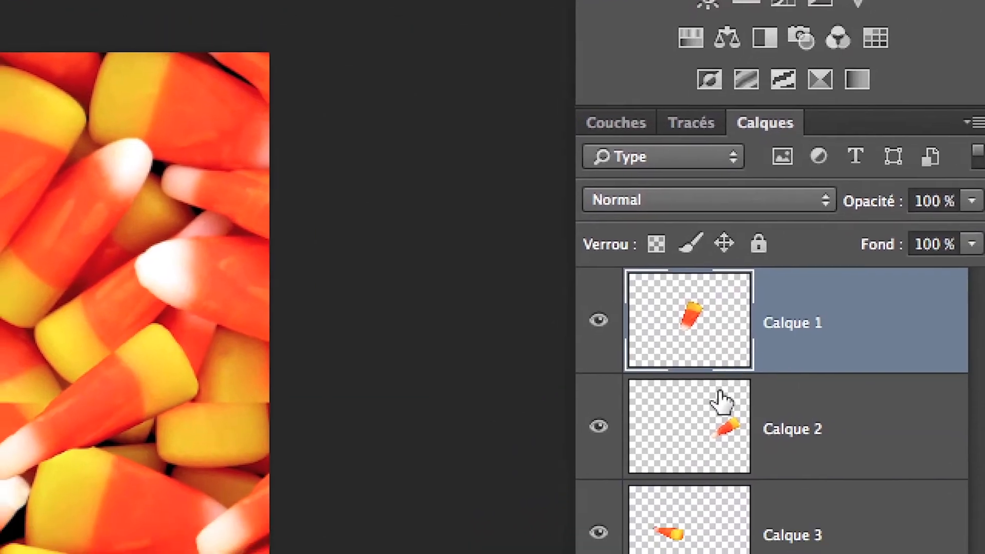
click(723, 402)
click(676, 536)
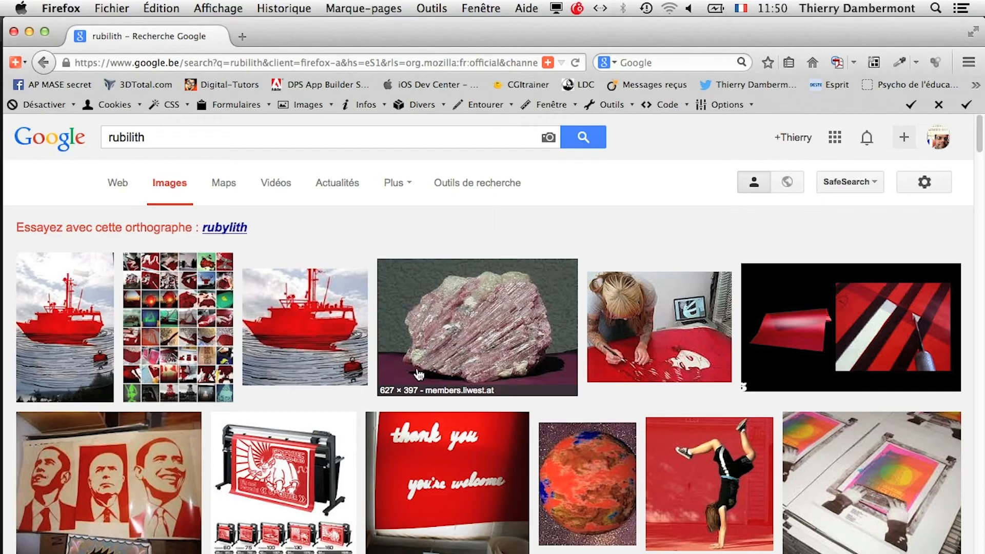
Step: Switch back to Photoshop, select Calque 2, and test its candy beyond the image's right edge before setting it fully inside
key(super+Tab)
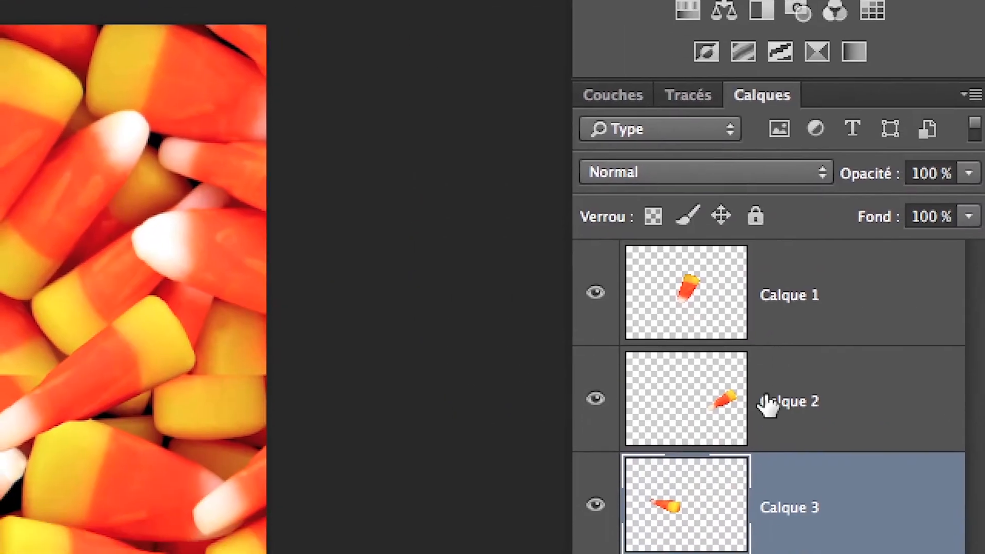
click(768, 403)
drag(530, 390, 662, 399)
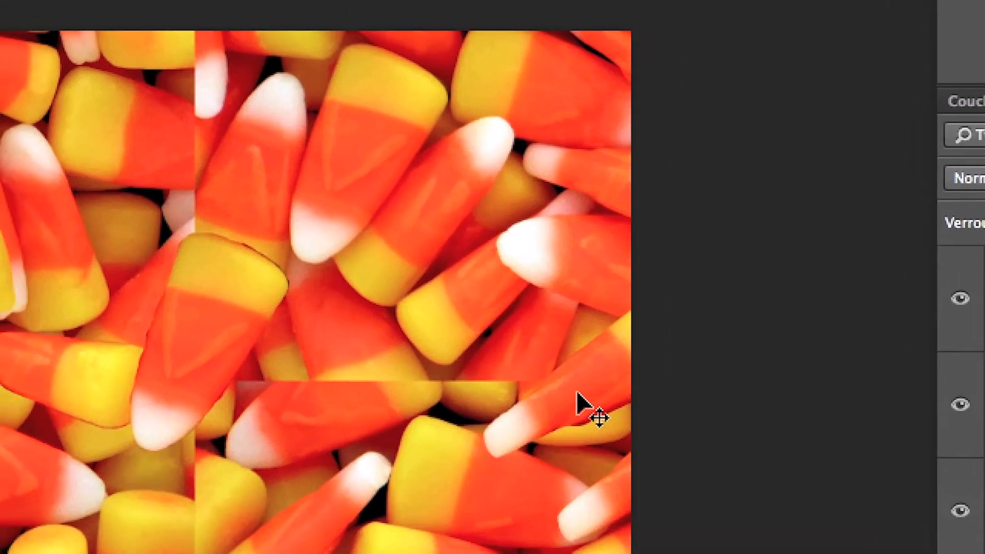
drag(578, 391, 535, 409)
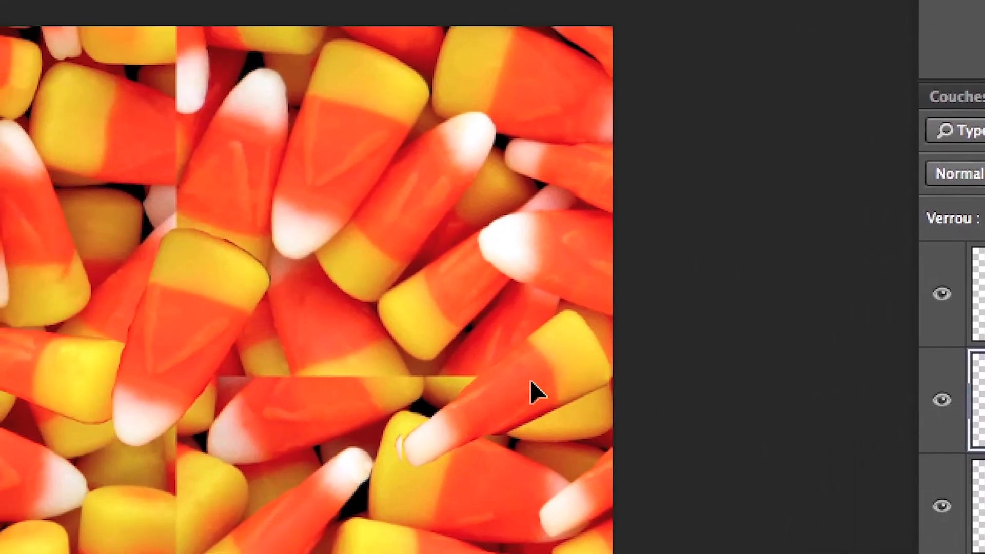
Step: Duplicate the Calque 2 candy and place the copy on the left end of the horizontal seam
drag(530, 381, 52, 381)
drag(315, 380, 316, 393)
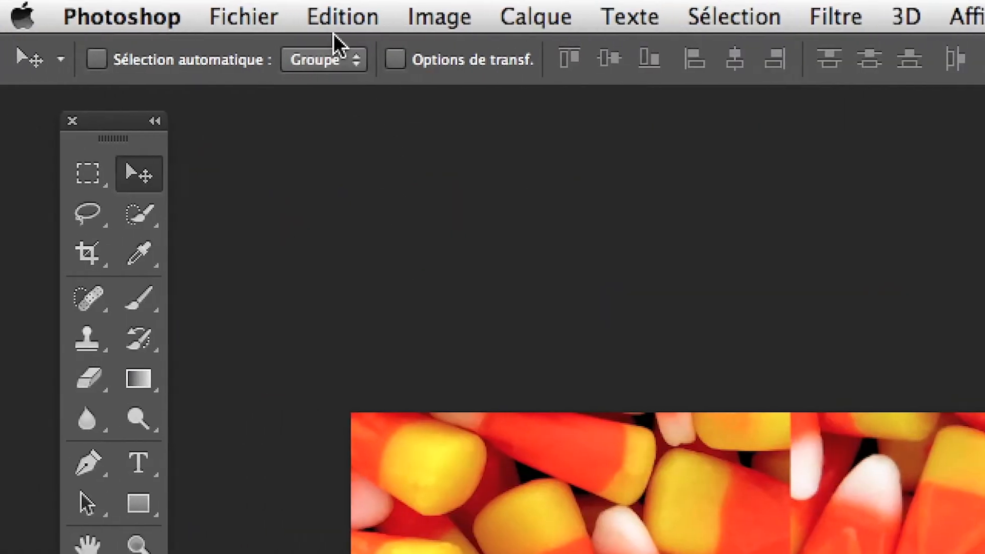
Step: Start Free Transform on the Calque 2 copy, return to Photoshop from the browser, and try smaller and larger candy sizes
click(334, 33)
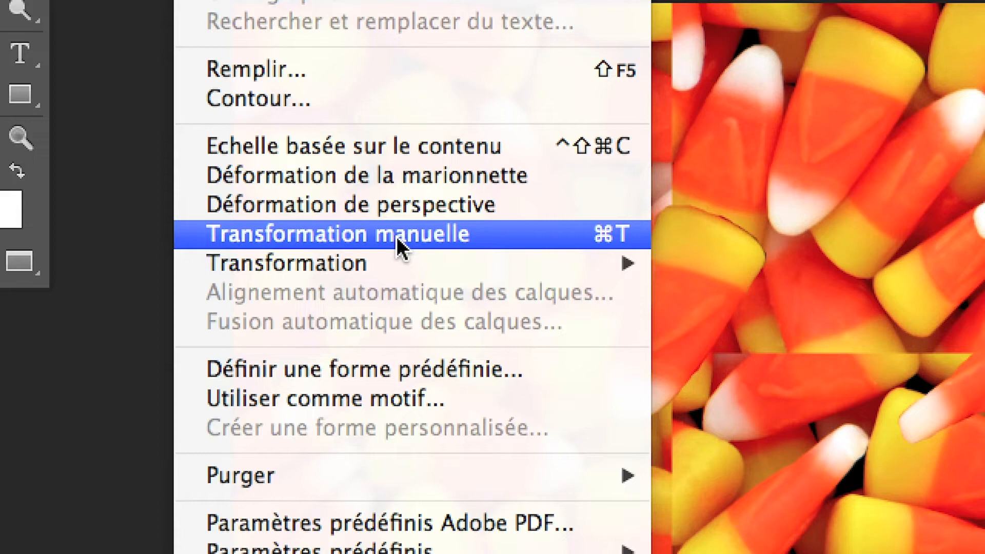
click(397, 238)
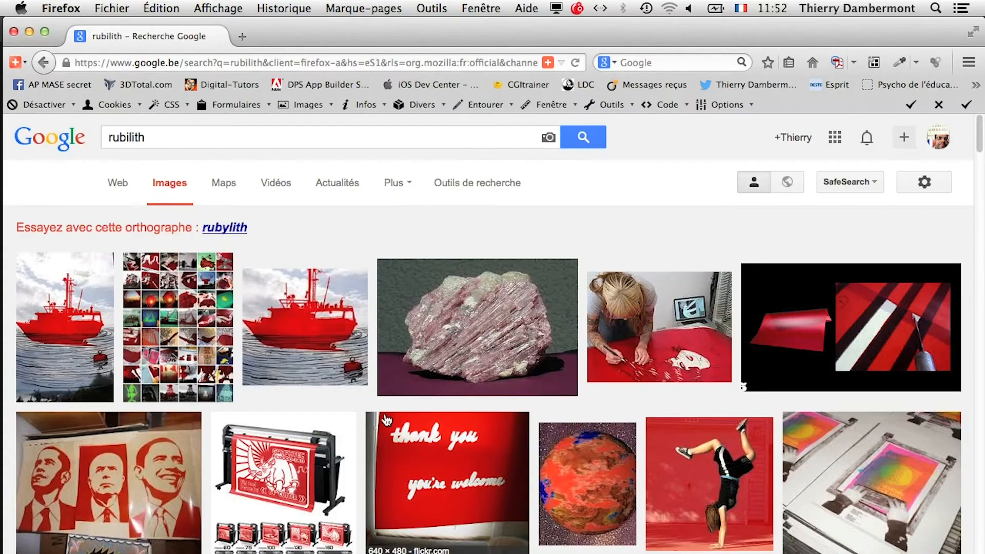
key(super+Tab)
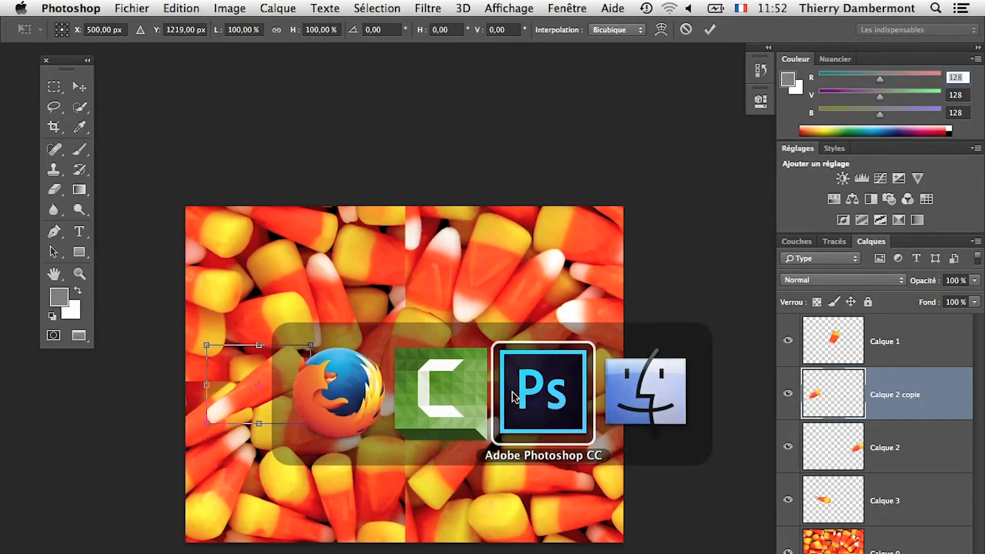
click(513, 379)
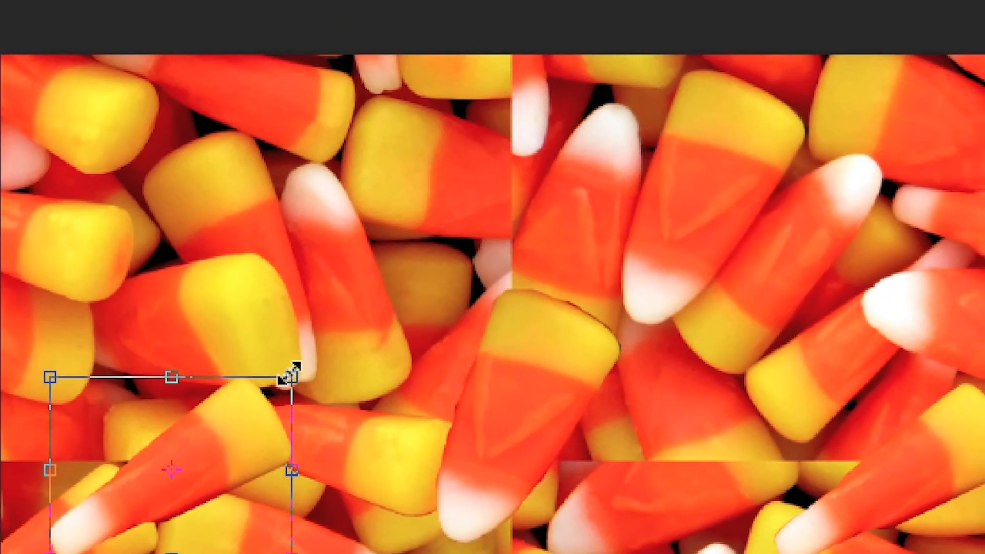
drag(290, 375, 219, 422)
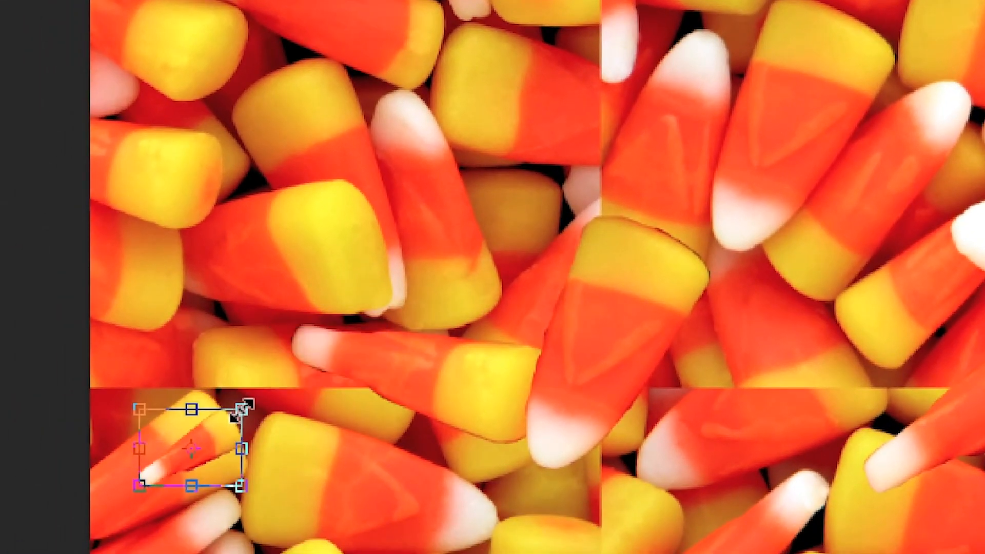
drag(242, 409, 380, 304)
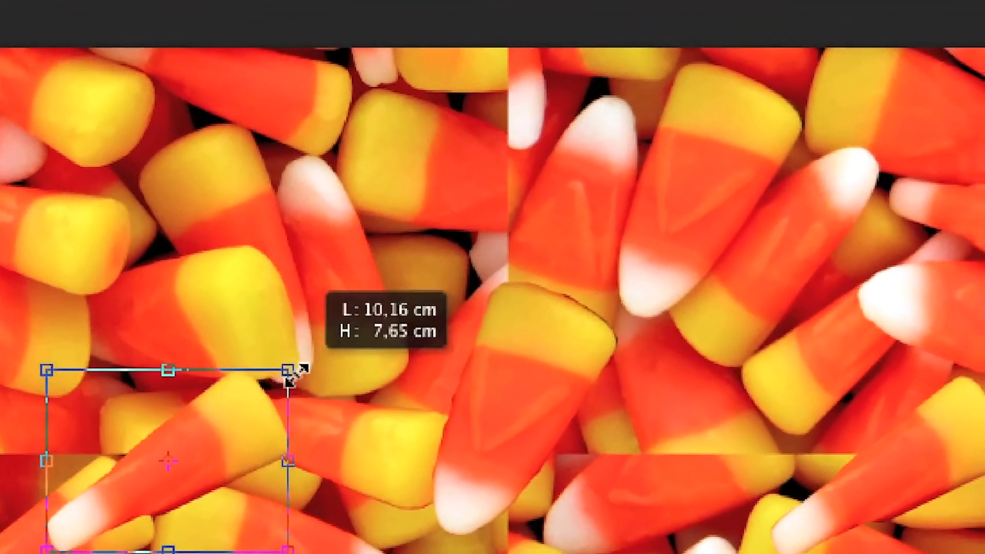
drag(290, 370, 413, 275)
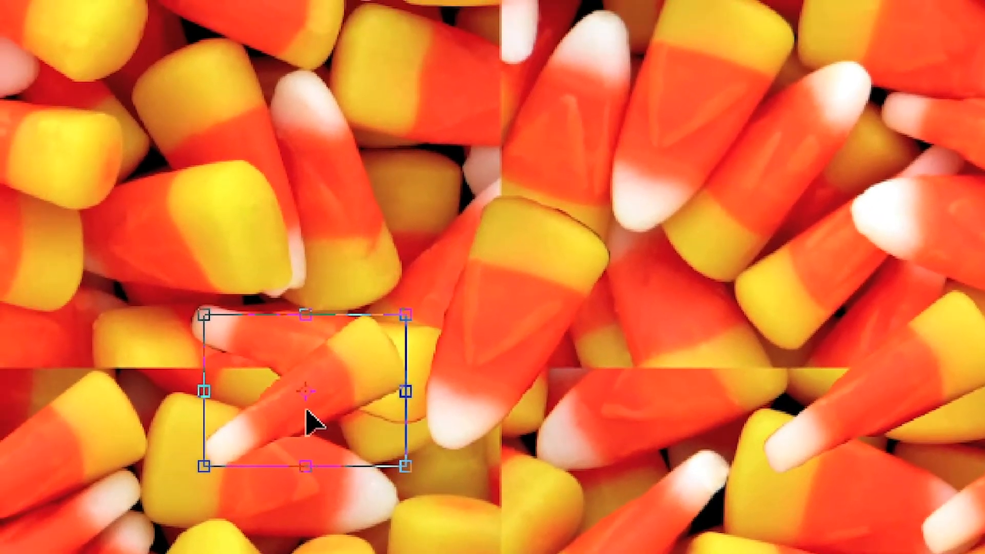
Step: Reposition the copied candy over the left end of the horizontal seam and enlarge it slightly beyond its original size
drag(384, 439, 244, 401)
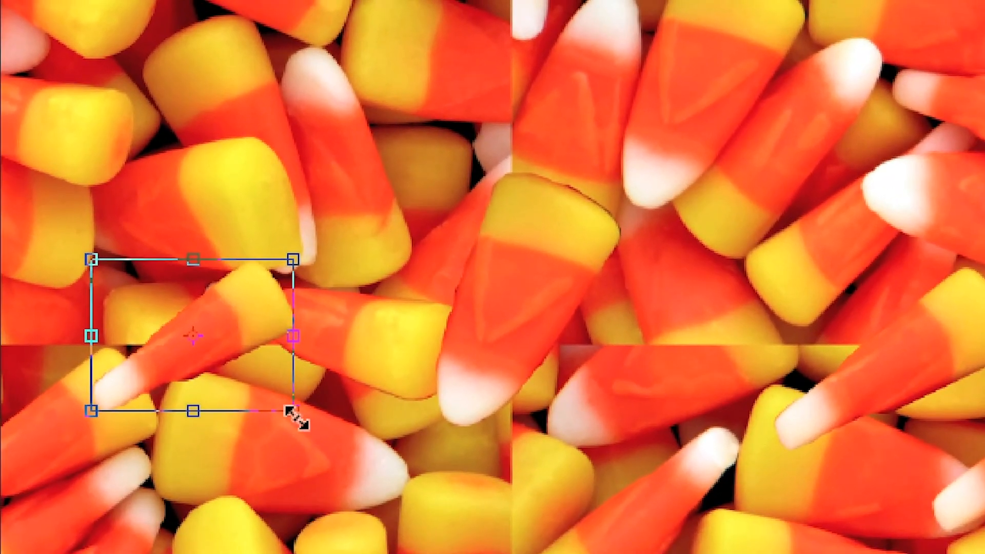
drag(375, 456, 434, 500)
mouse_move(317, 434)
mouse_down()
mouse_move(306, 430)
mouse_move(312, 435)
mouse_up()
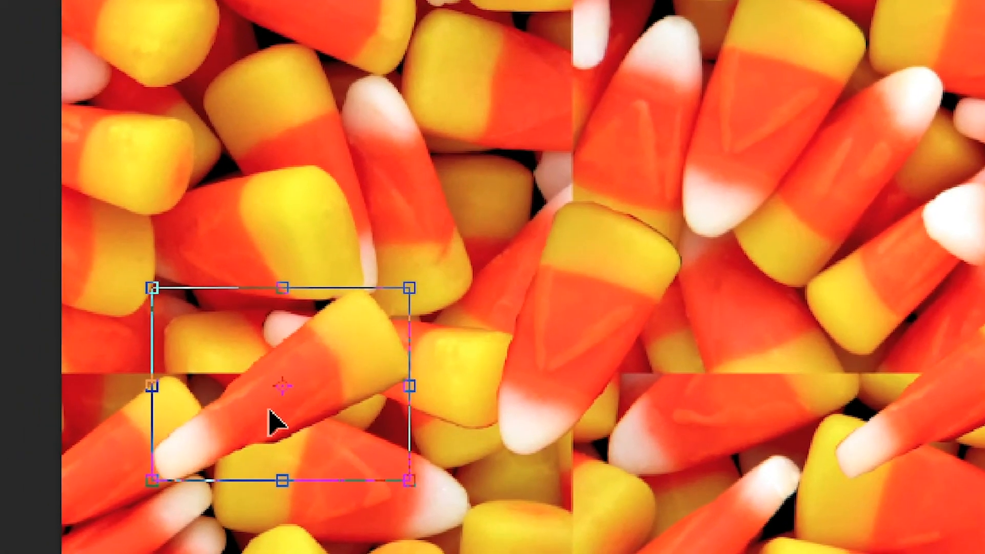
drag(177, 345, 109, 309)
mouse_move(241, 395)
mouse_down()
mouse_move(353, 395)
mouse_move(257, 396)
mouse_up()
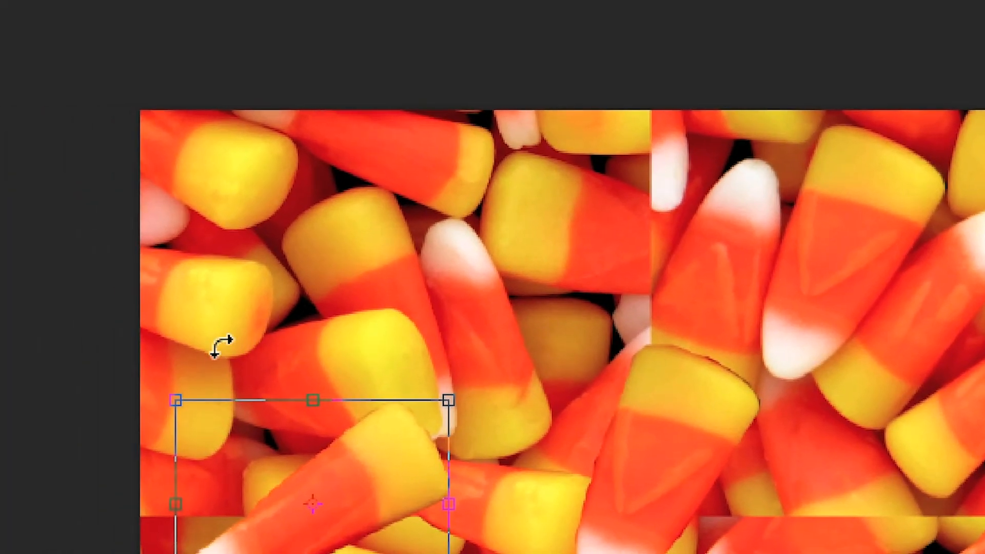
Step: Rotate the copied candy so its white tip points right, and move the transform's reference point to its yellow end
drag(220, 346, 328, 331)
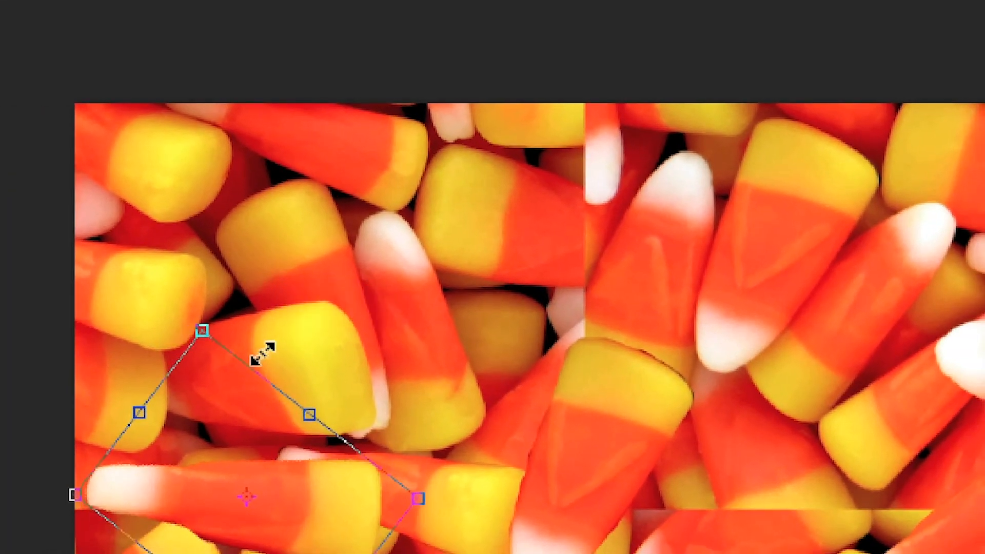
drag(240, 333, 286, 448)
drag(156, 367, 197, 373)
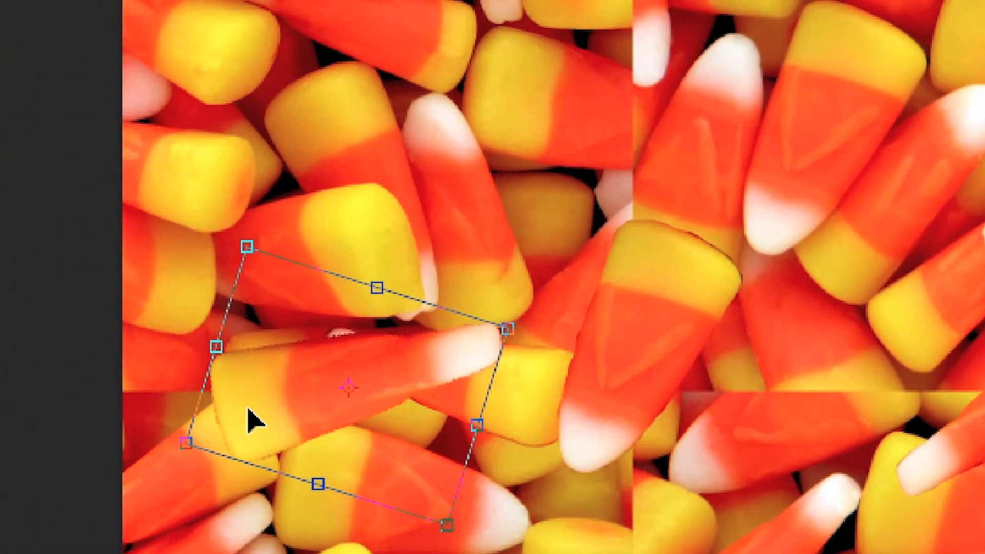
mouse_move(213, 408)
mouse_down()
mouse_move(173, 406)
mouse_move(195, 412)
mouse_up()
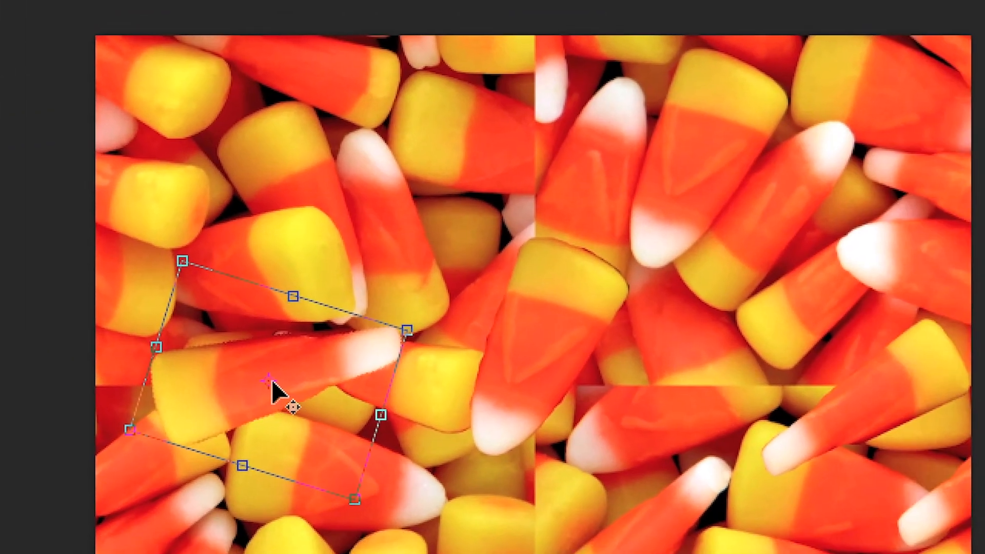
drag(272, 384, 164, 410)
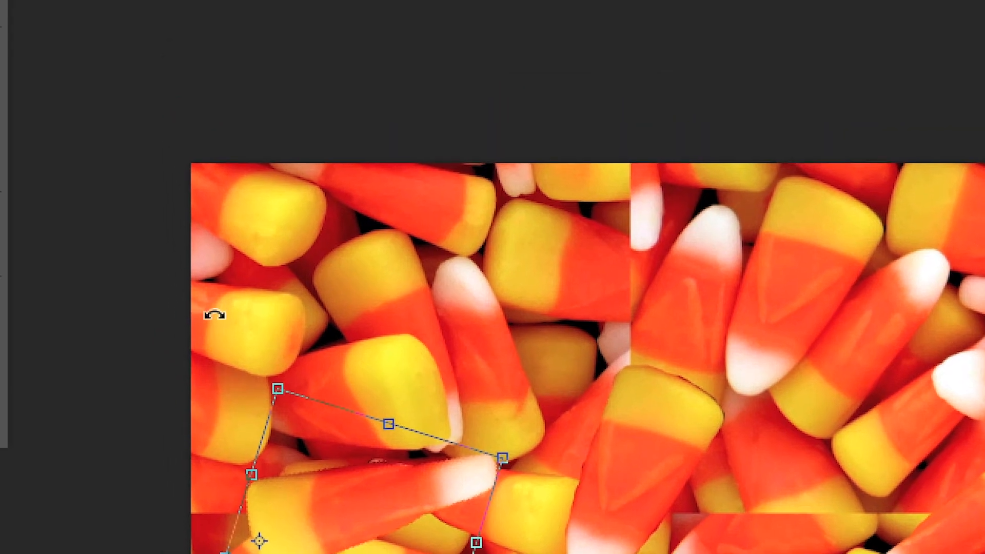
Step: Refine the Calque 2 copy's rotation, fit its yellow end against the image's left edge over the horizontal seam, and apply the transform
drag(213, 315, 65, 204)
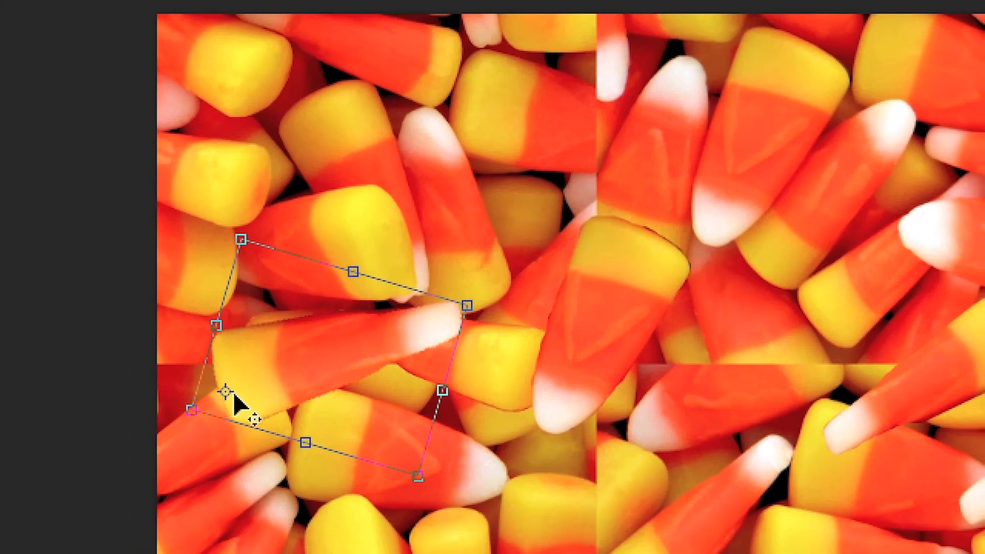
drag(232, 395, 270, 382)
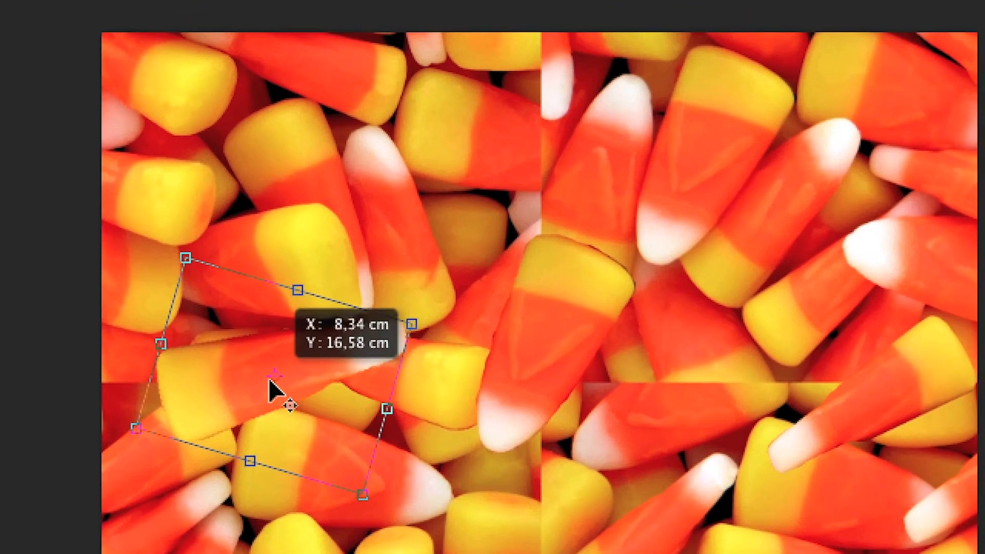
drag(347, 363, 343, 420)
drag(168, 444, 155, 444)
drag(276, 390, 242, 412)
drag(307, 464, 308, 295)
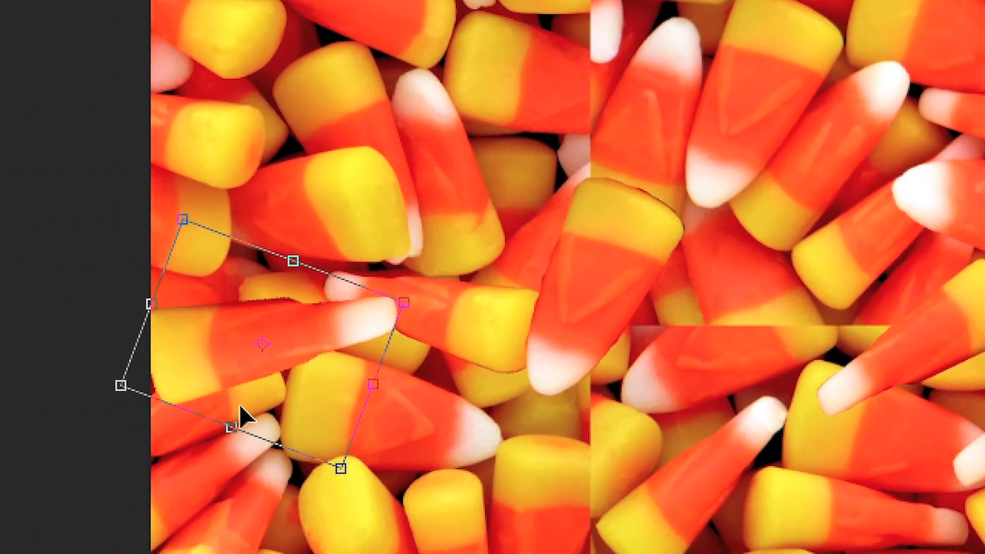
drag(239, 404, 247, 411)
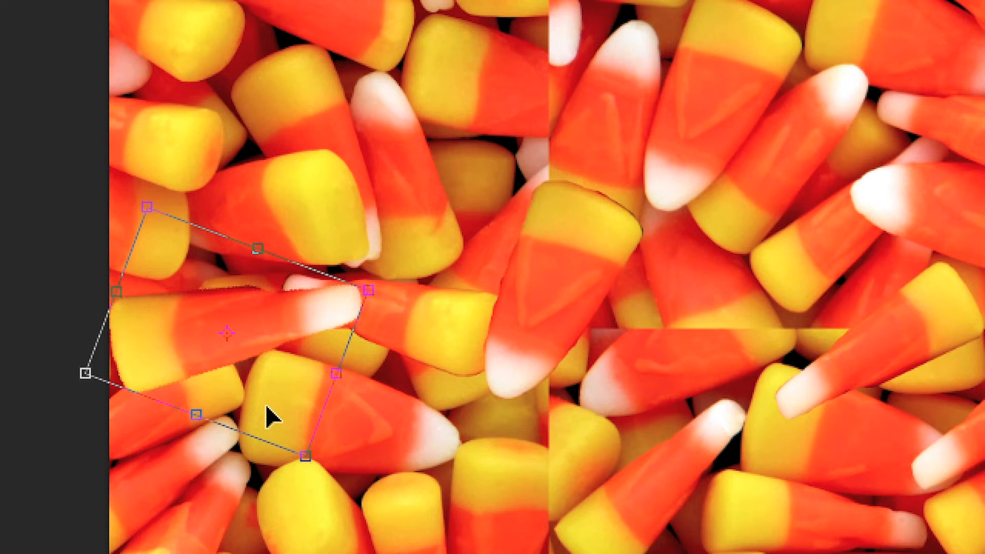
key(Return)
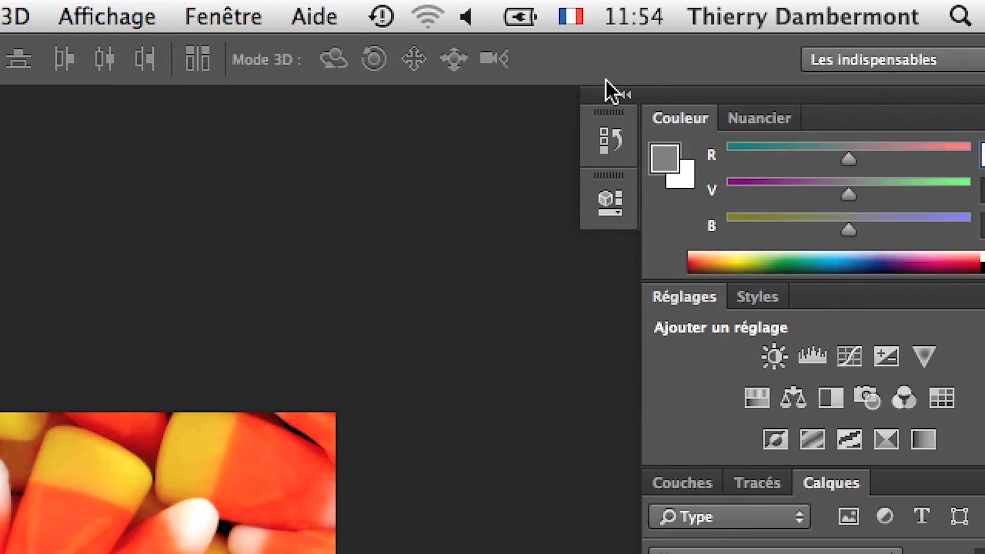
key(super+t)
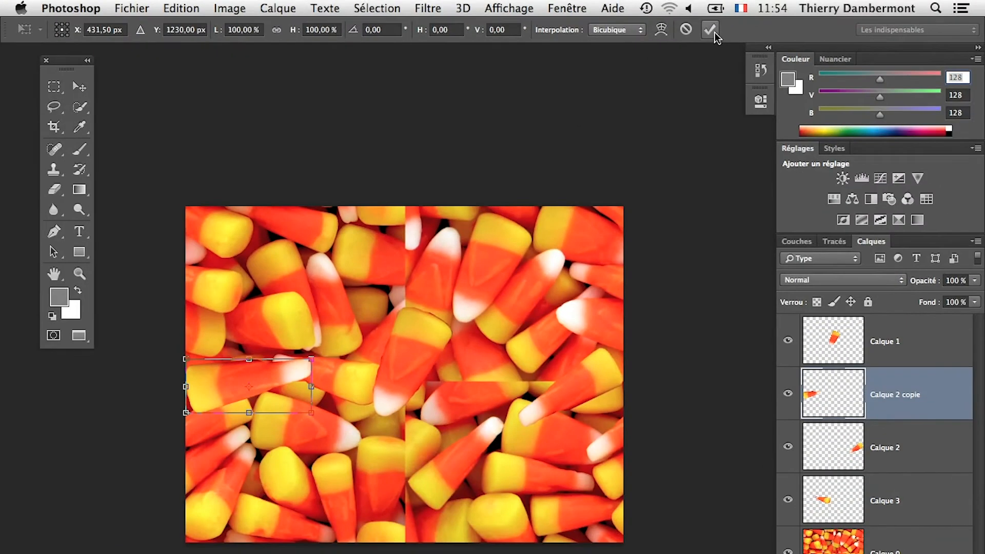
click(715, 33)
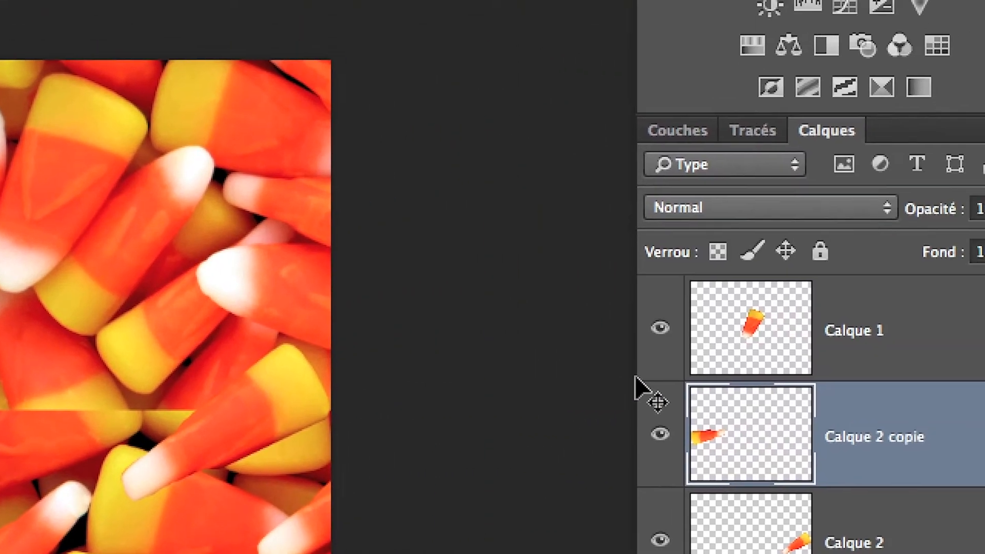
Step: Duplicate the Calque 1 candy to the right of the original and rotate the copy with Free Transform
click(872, 331)
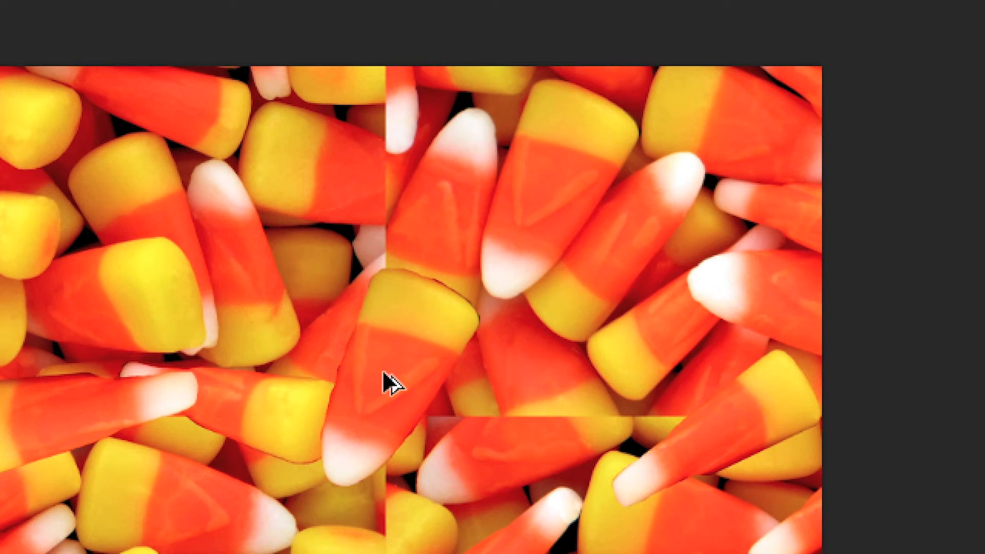
drag(383, 369, 437, 386)
key(ctrl+t)
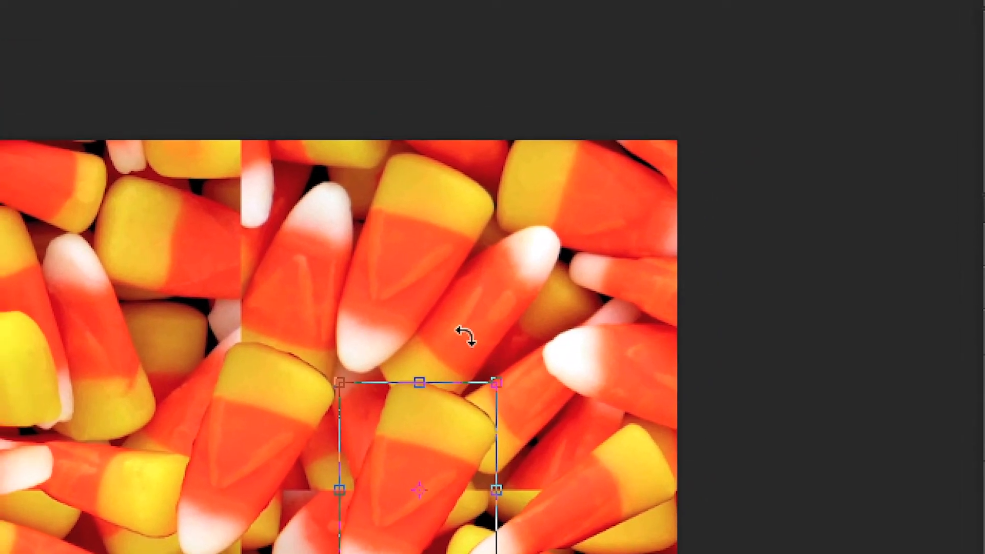
drag(440, 308, 267, 550)
drag(499, 383, 380, 553)
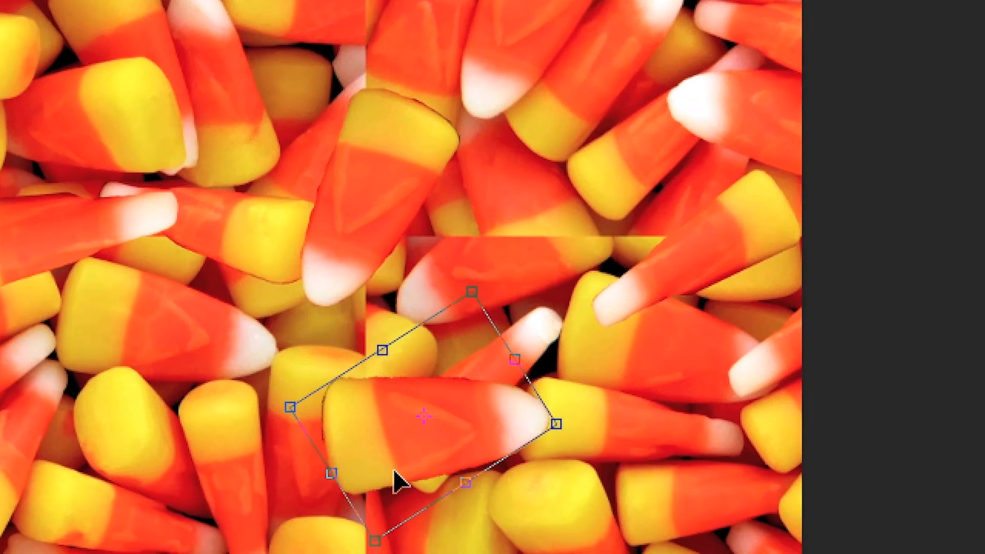
Step: Turn the Calque 1 copy so its white tip points up, place it across the horizontal seam's right half, and apply the transform
drag(423, 488, 464, 296)
drag(396, 405, 364, 399)
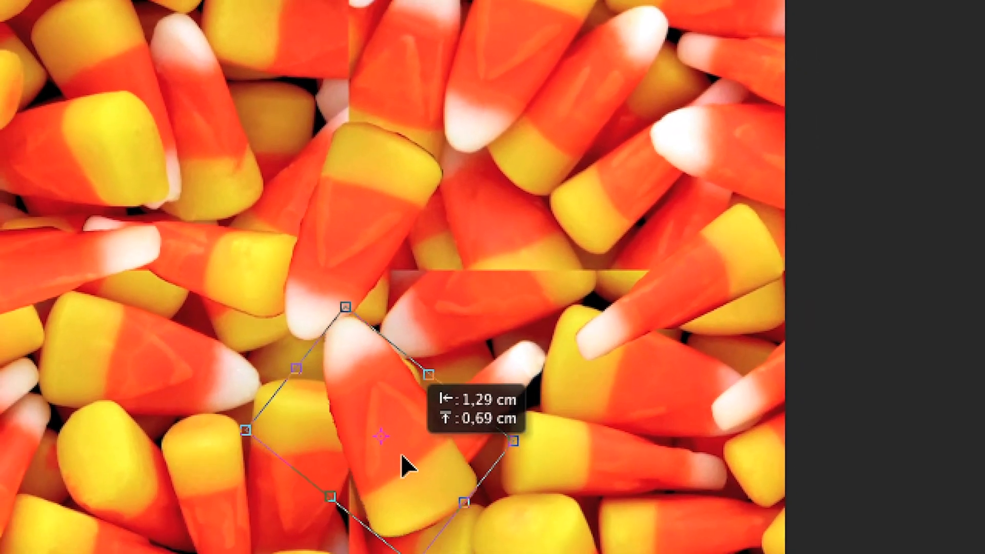
drag(400, 459, 395, 55)
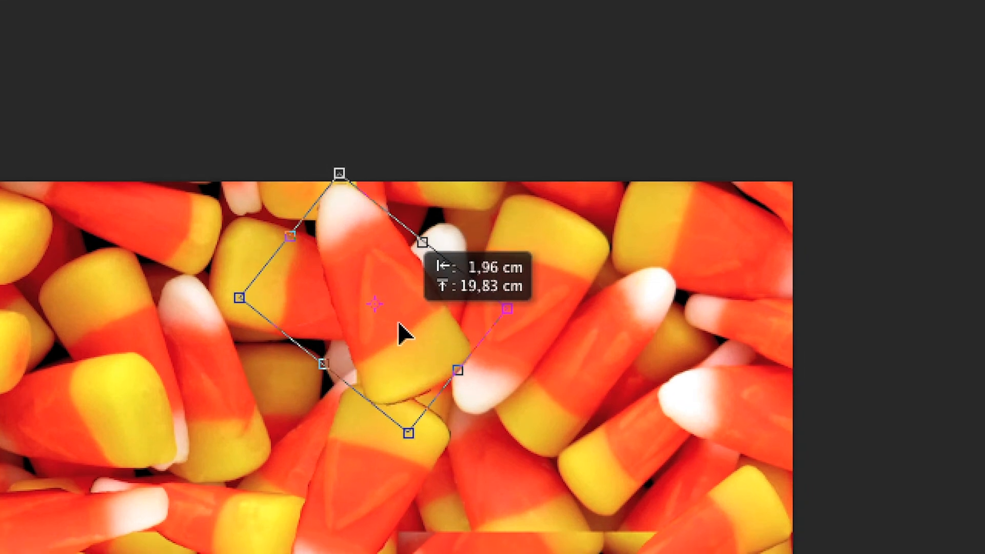
drag(400, 325, 481, 410)
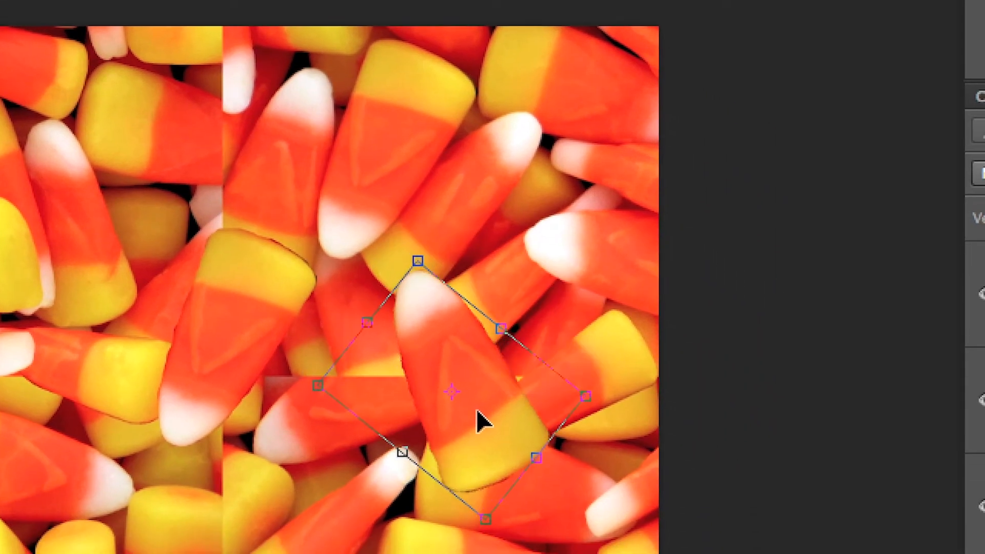
key(Return)
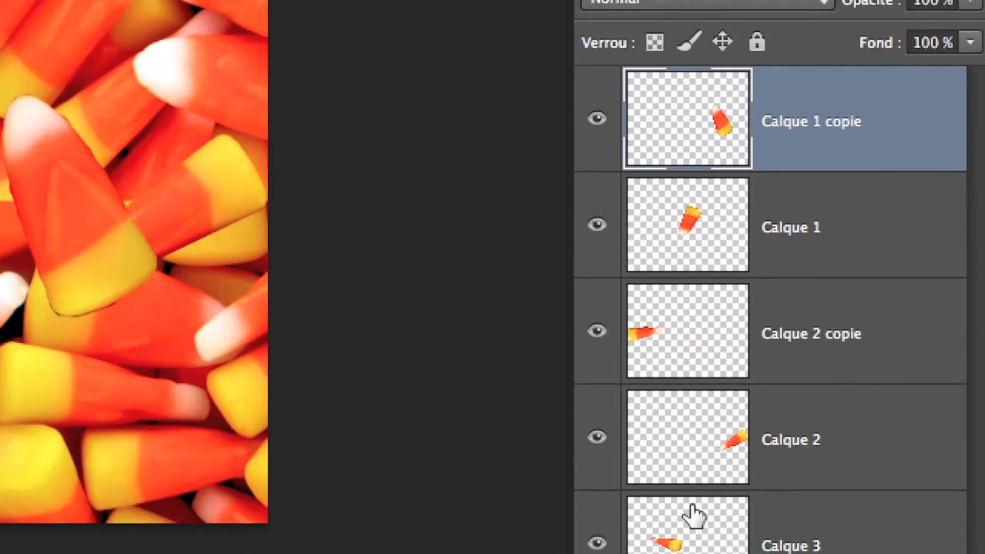
Step: Duplicate the Calque 3 candy and place the copy on the horizontal seam between the two large candies
click(694, 515)
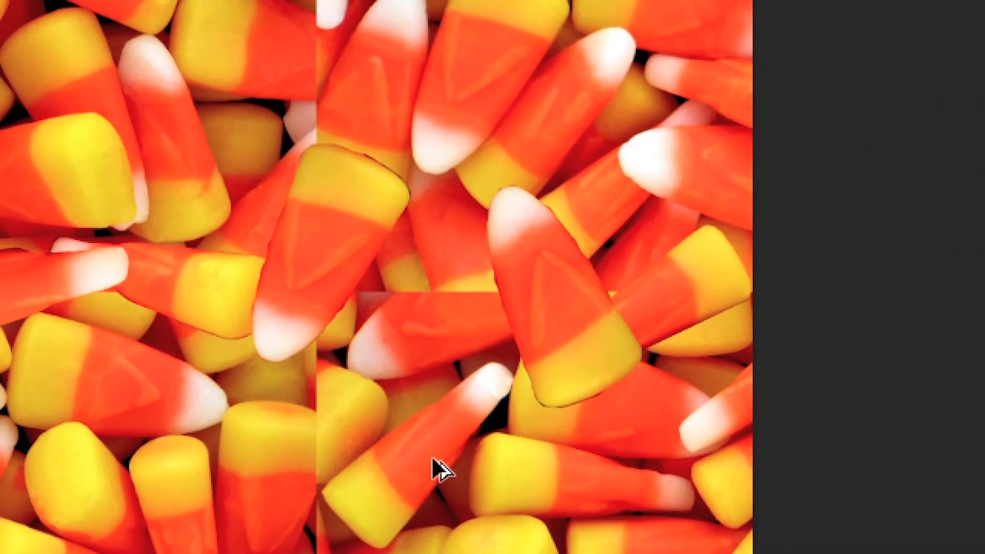
drag(416, 455, 463, 380)
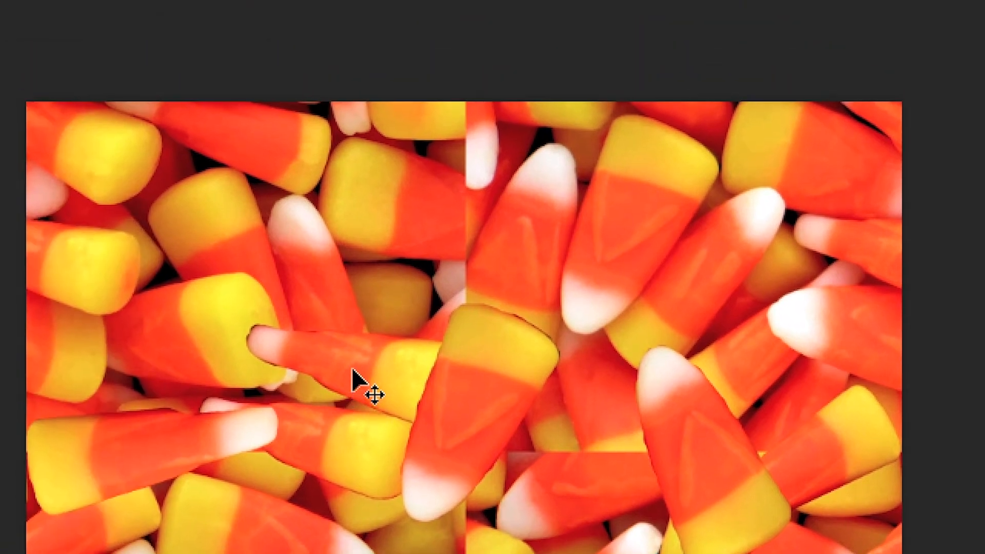
drag(251, 295, 472, 379)
drag(430, 406, 432, 408)
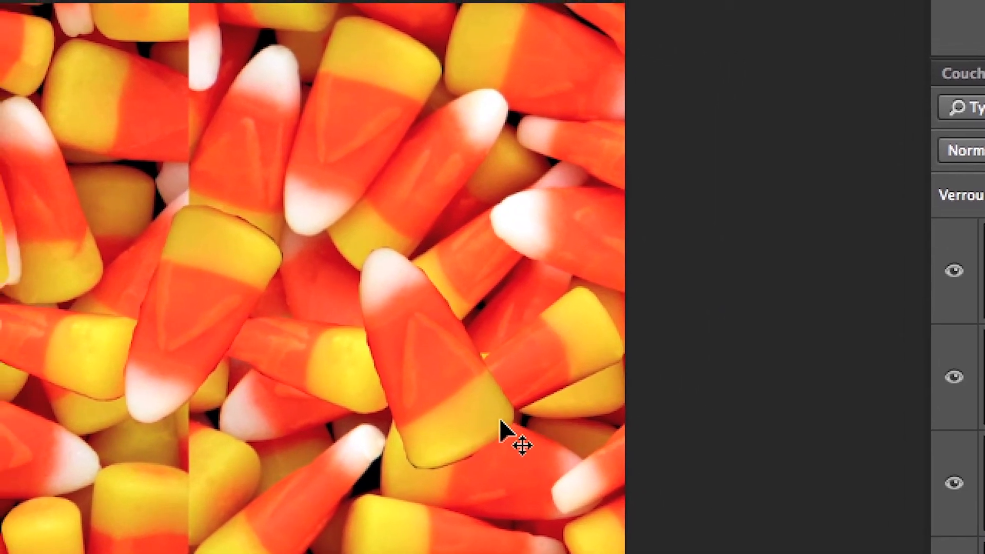
Step: Rotate the Calque 3 copy counterclockwise so its white tip tucks beside the central candy, adjust its position, and apply the transform
key(ctrl+t)
drag(431, 436, 464, 419)
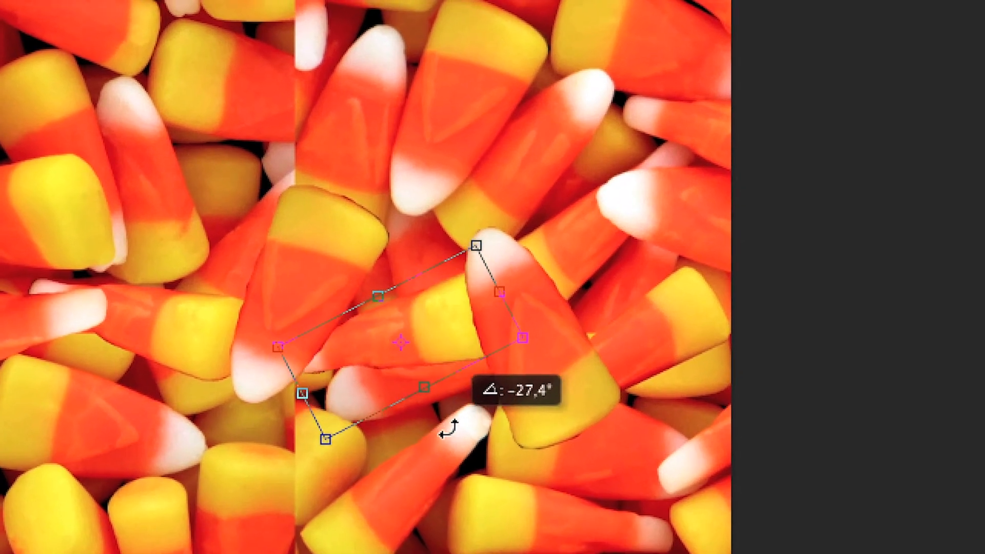
drag(370, 374, 357, 365)
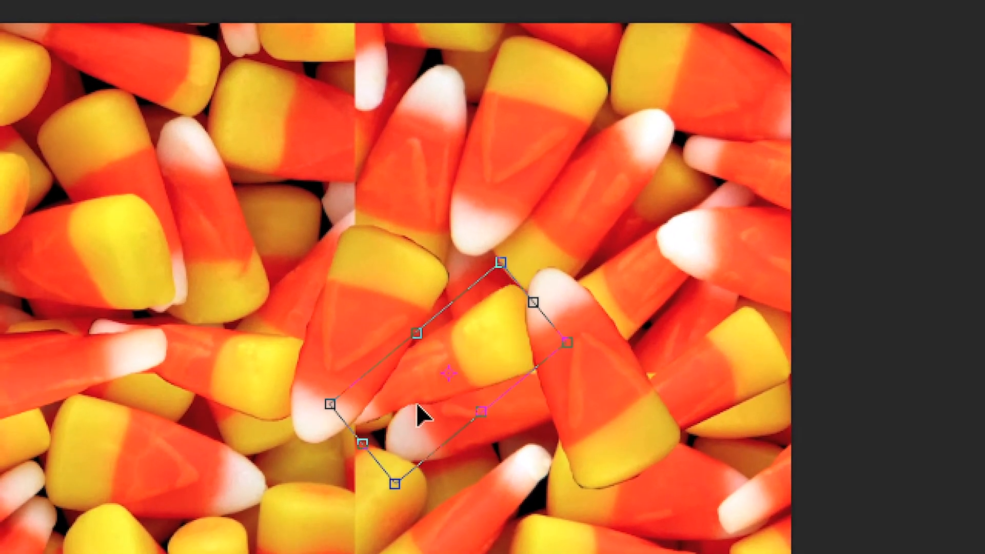
key(Return)
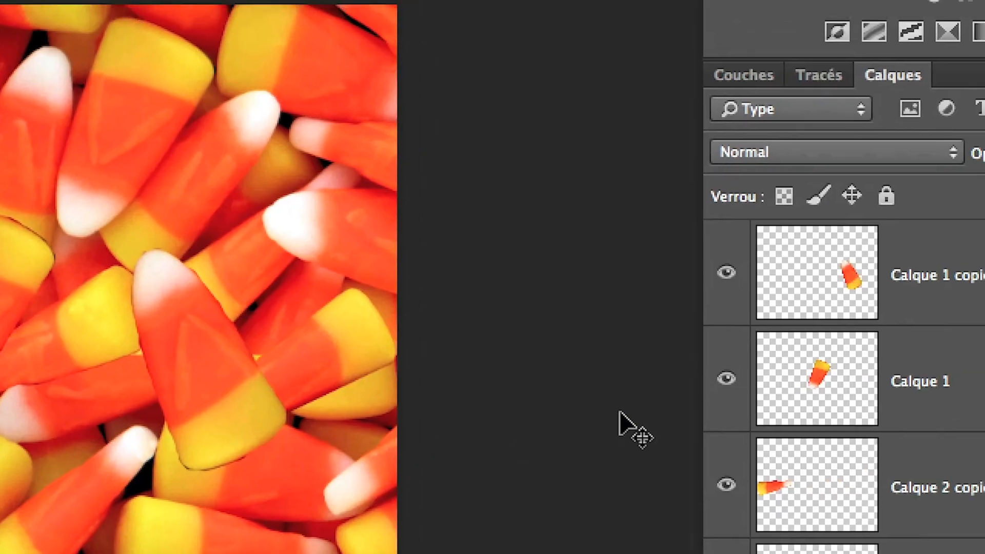
Step: Try placing a duplicate of the Calque 1 copie candy near the upper part of the vertical seam
click(815, 301)
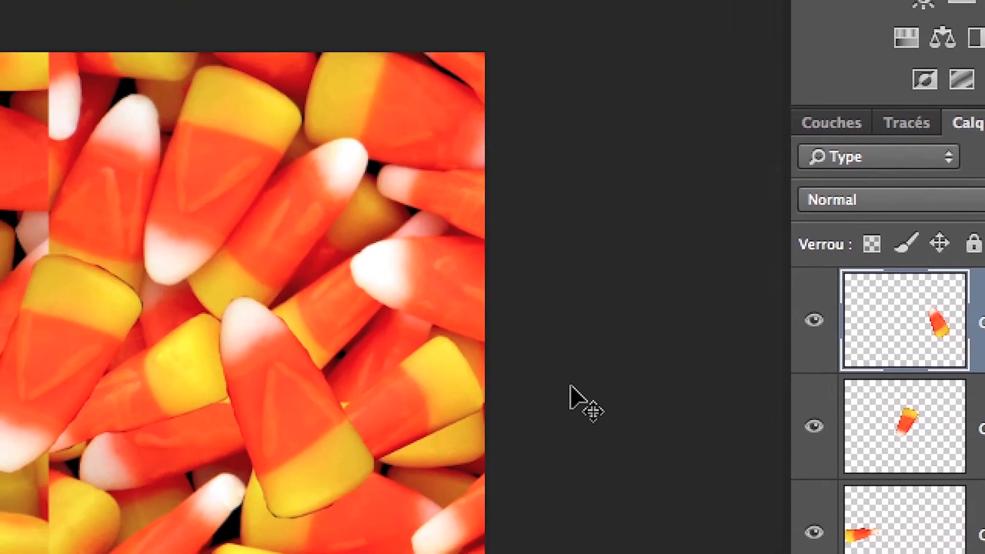
drag(342, 379, 196, 280)
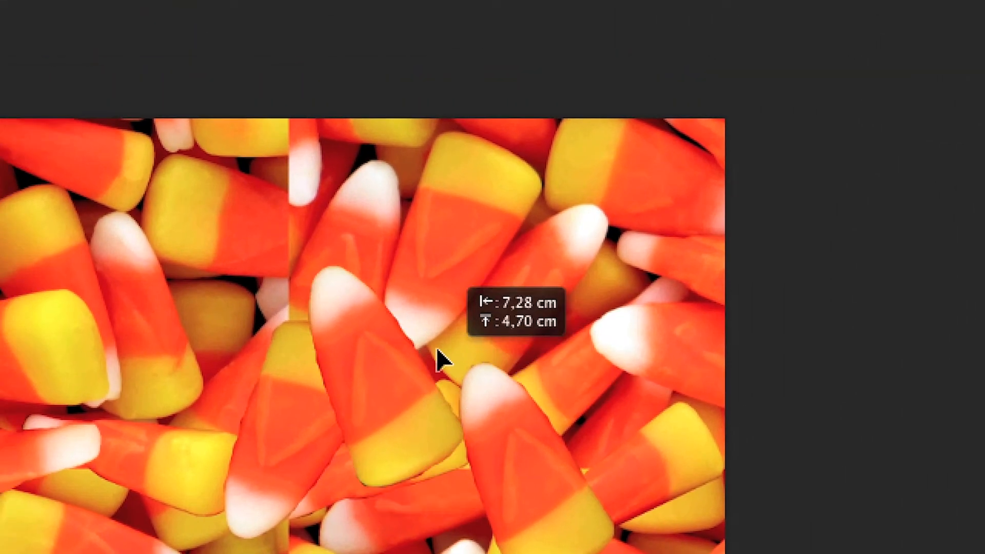
drag(437, 350, 369, 196)
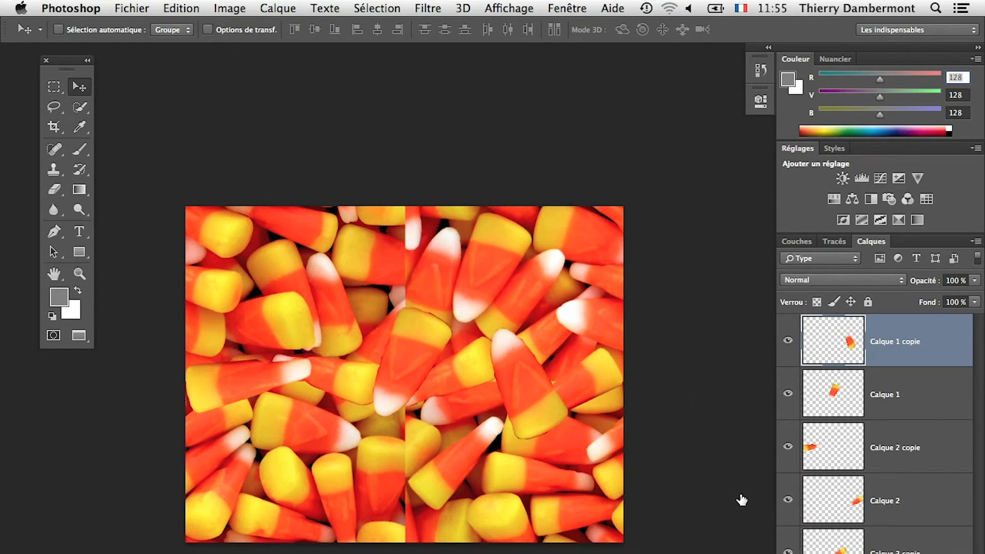
Step: Duplicate the Calque 2 candy onto the upper end of the vertical seam, rotate it -43.05° so its white tip points down, and apply
drag(867, 507, 384, 307)
key(ctrl+t)
drag(413, 370, 515, 236)
drag(409, 287, 430, 293)
drag(483, 350, 392, 388)
drag(398, 298, 399, 288)
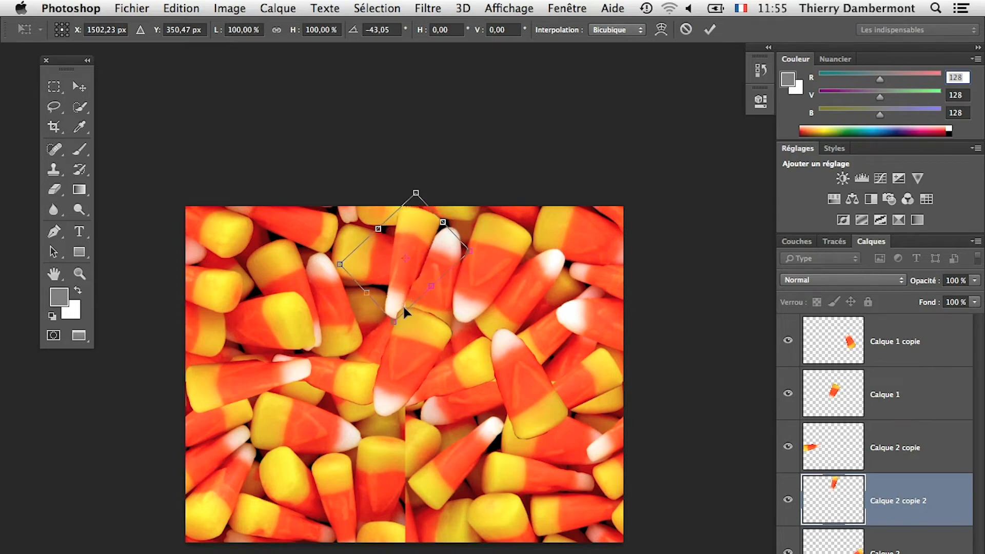
key(Return)
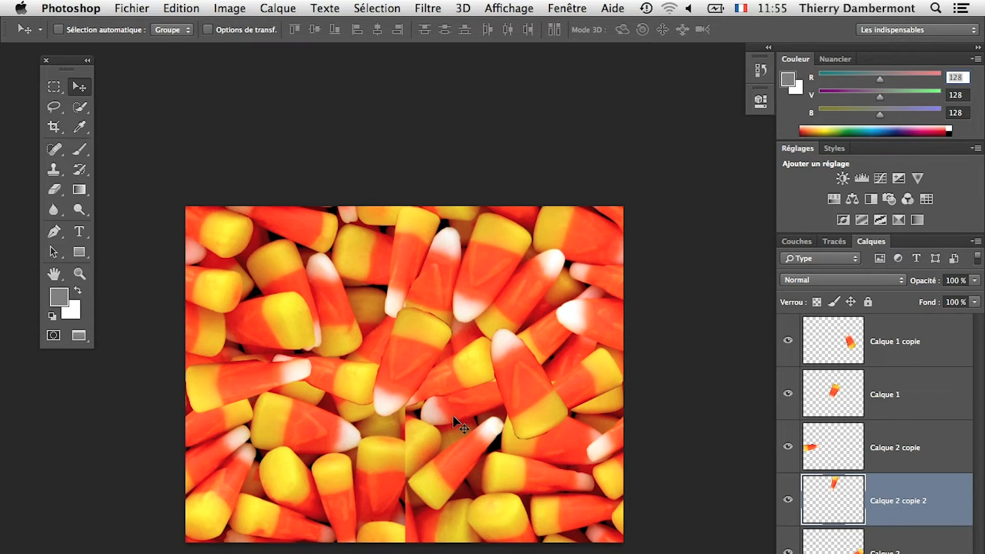
Step: Duplicate the rotated Calque 3 copy, rotate the duplicate 110.10°, and place it tip-up over the lower part of the vertical seam
scroll(424, 433, up, 4)
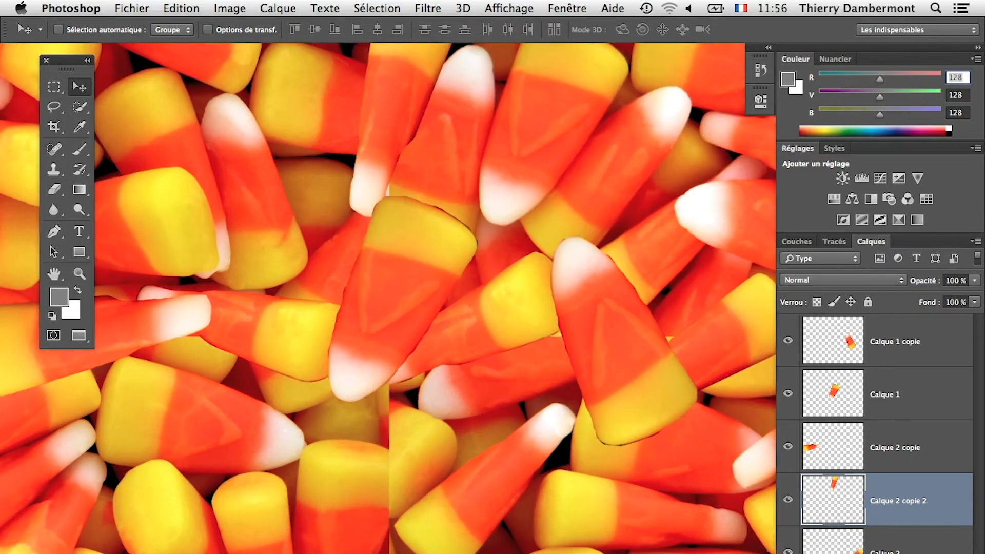
click(898, 553)
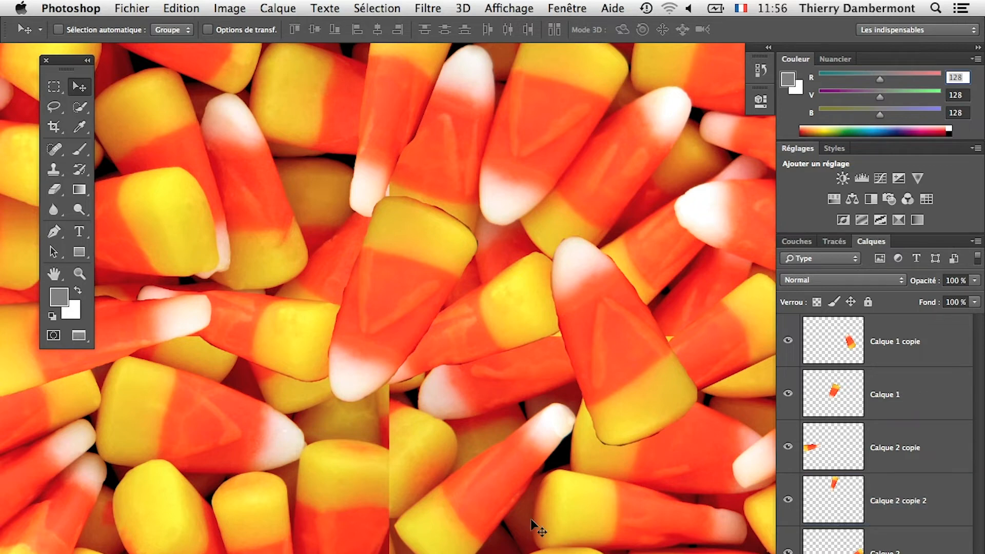
drag(534, 526, 396, 534)
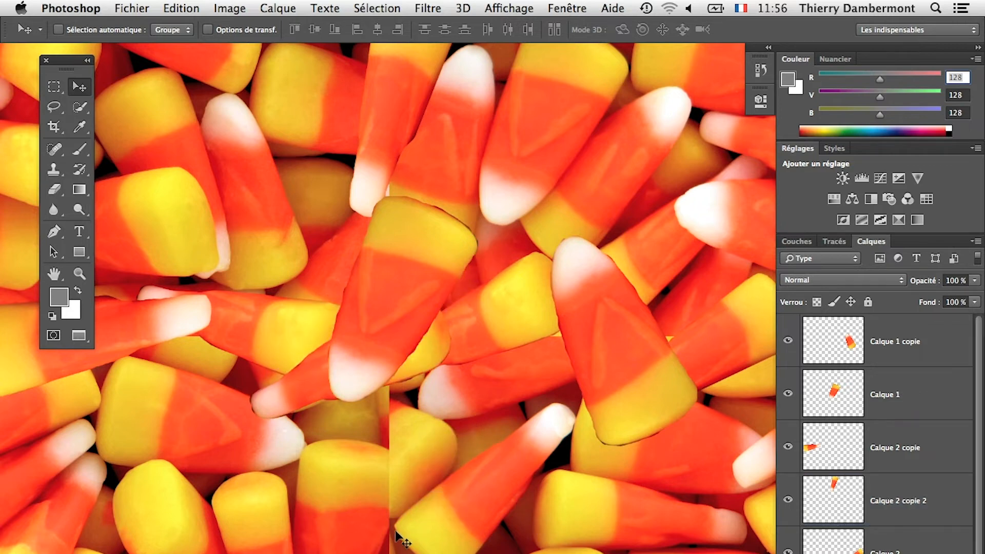
key(ctrl+t)
drag(504, 486, 175, 452)
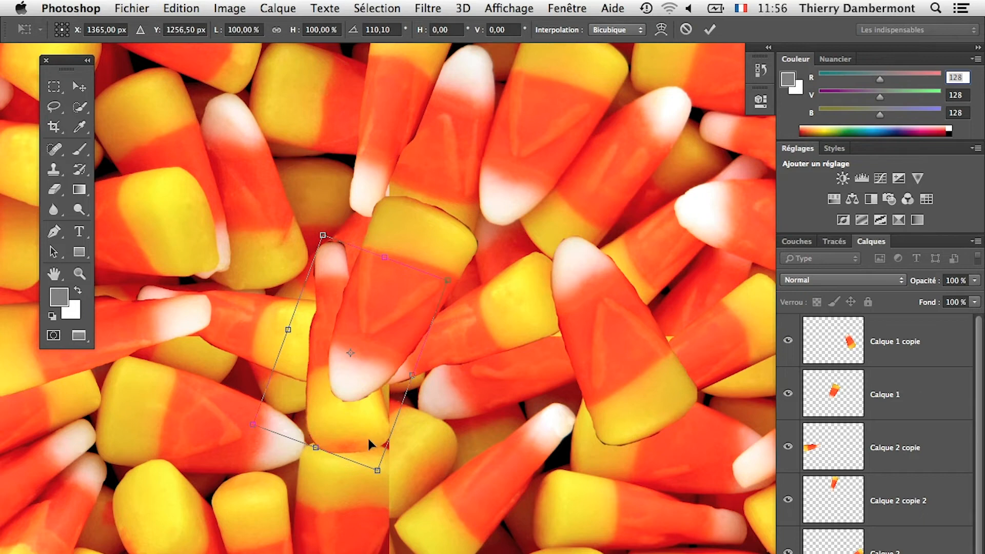
drag(368, 443, 422, 553)
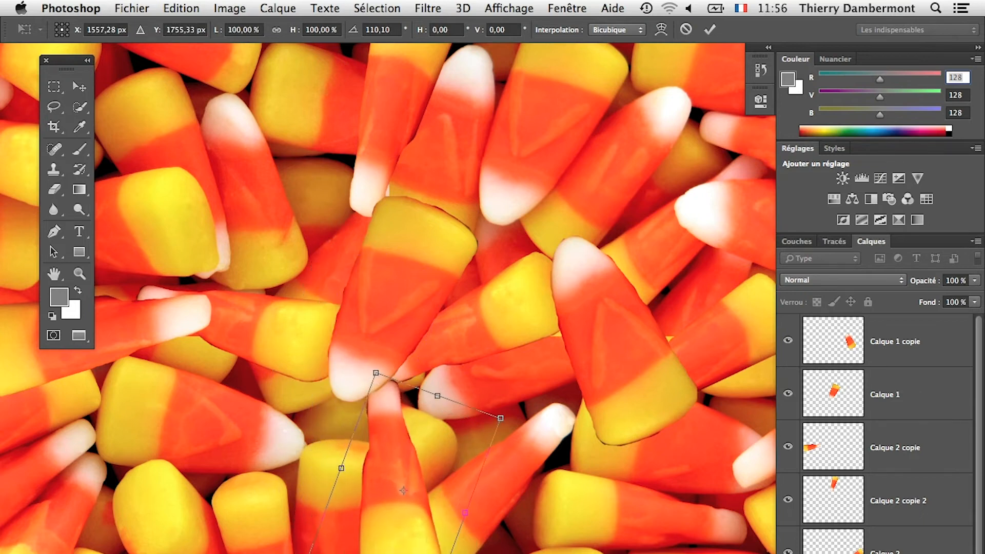
key(Return)
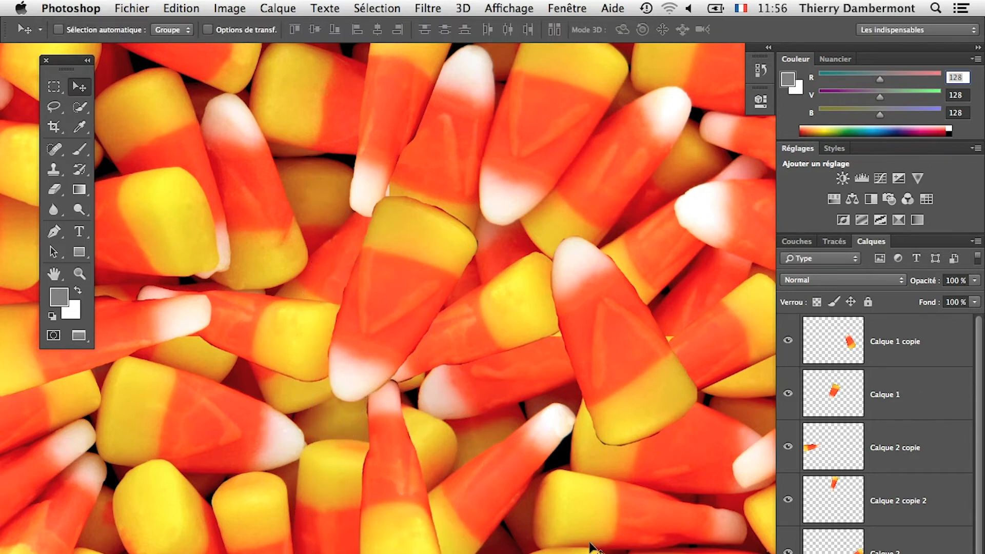
scroll(590, 544, up, 3)
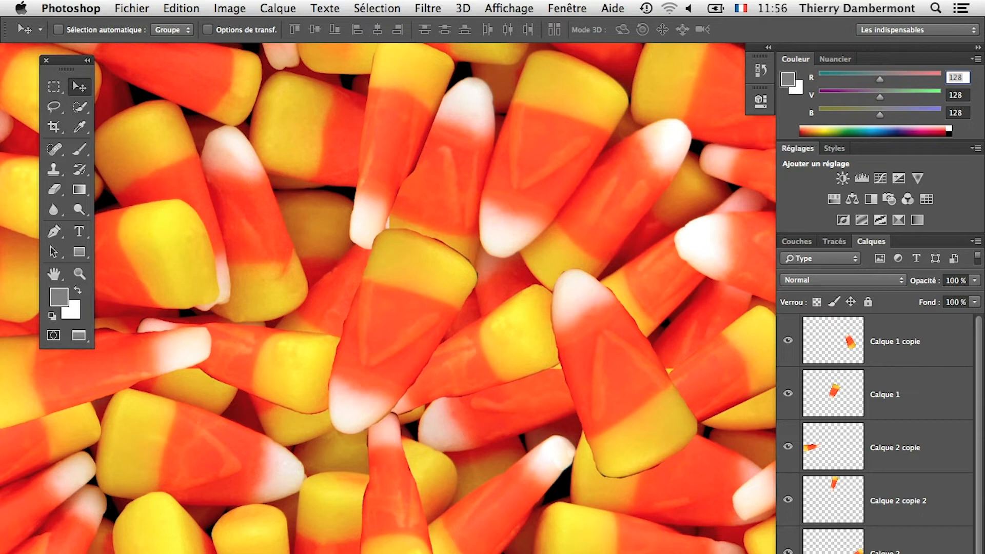
drag(399, 500, 393, 549)
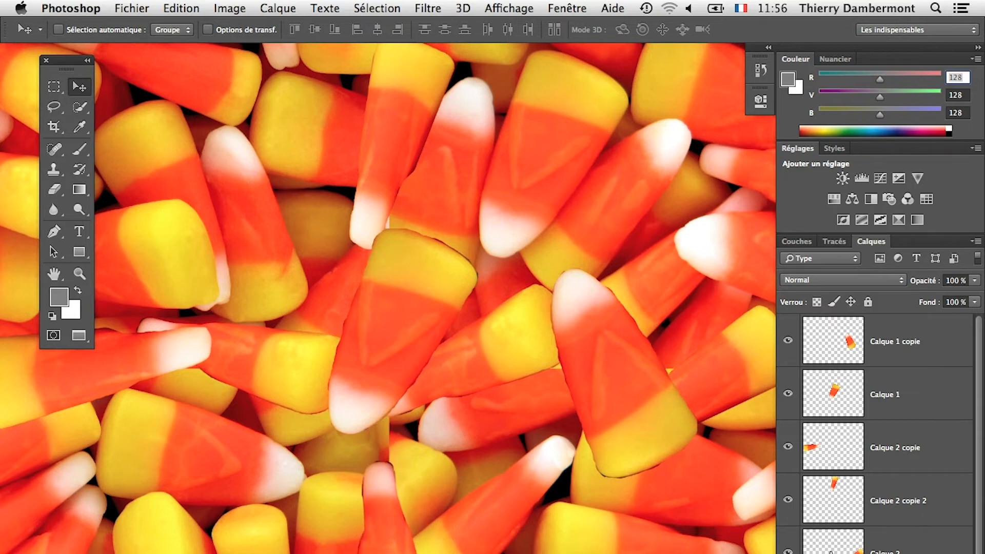
Step: Duplicate the Calque 2 copie candy and place the copy over the vertical seam just below the central candy
click(831, 553)
click(857, 464)
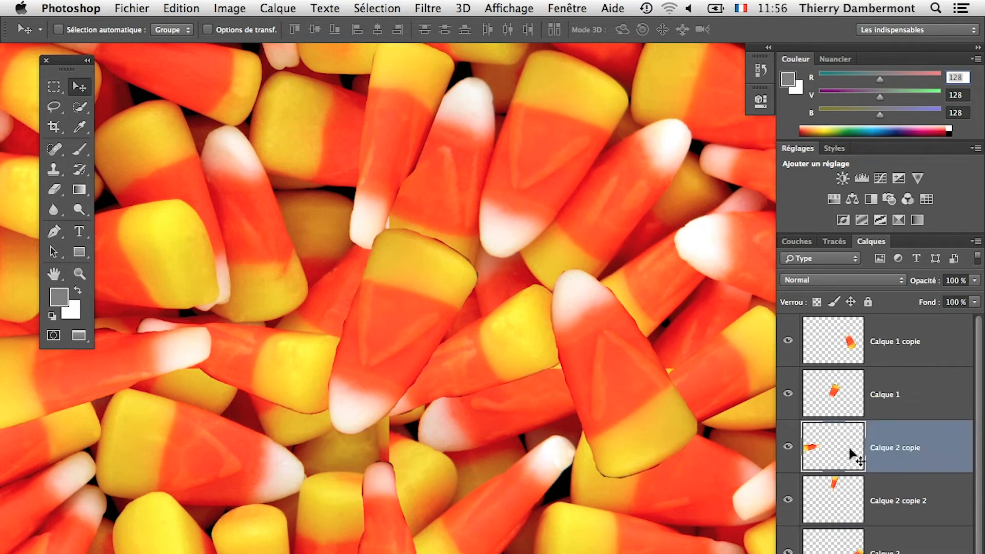
drag(314, 343, 605, 399)
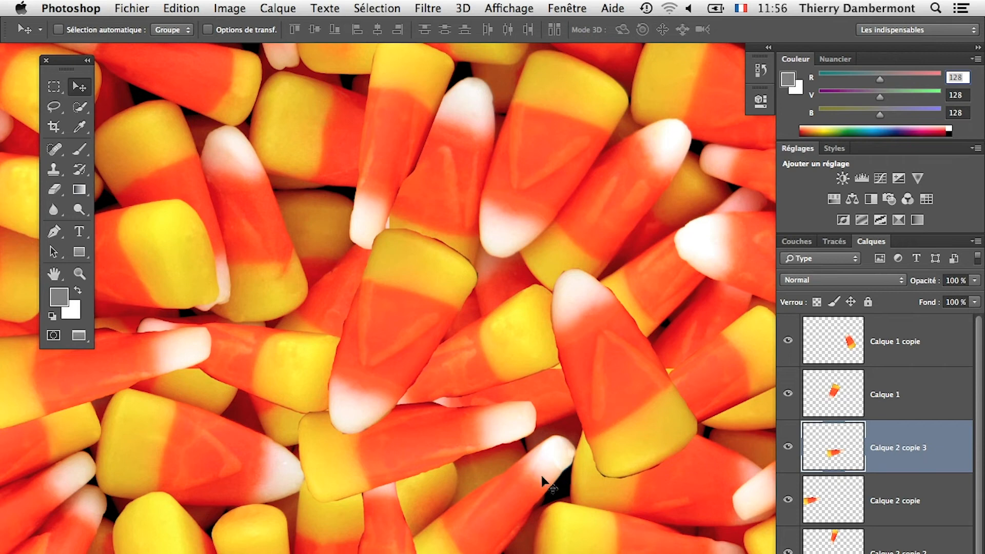
Step: Rotate the Calque 2 copie 3 candy 146.58°, move it over the vertical seam just below the central candy, and apply the transformation
key(ctrl+t)
drag(544, 511, 112, 545)
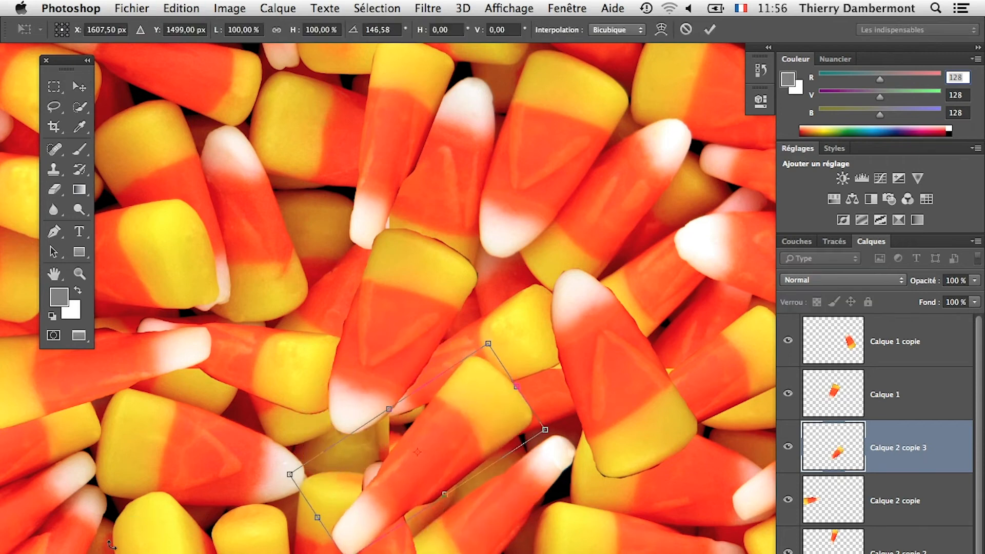
drag(398, 502, 383, 474)
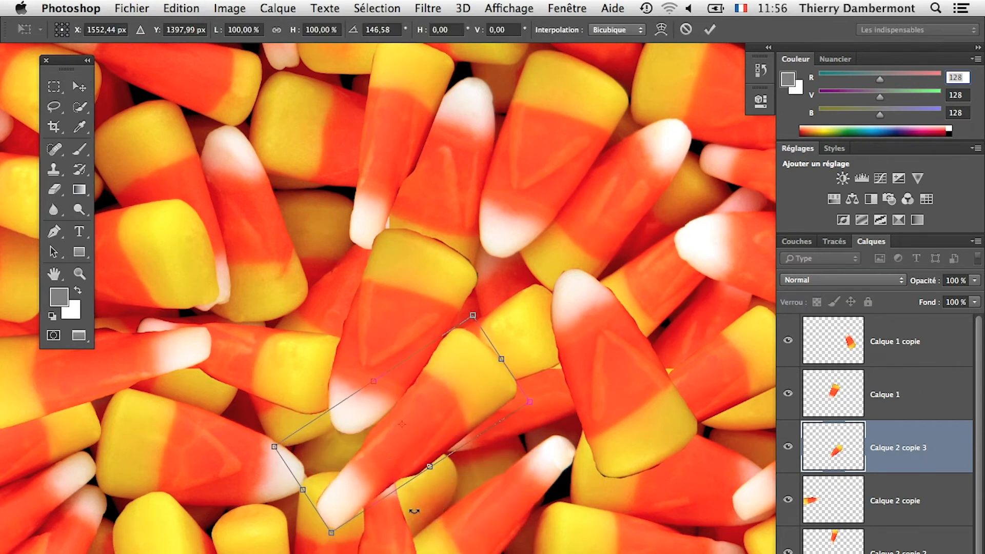
key(Return)
Step: Save the document under a new name as Candy-Corn-03.psd in Photoshop format
key(ctrl+minus)
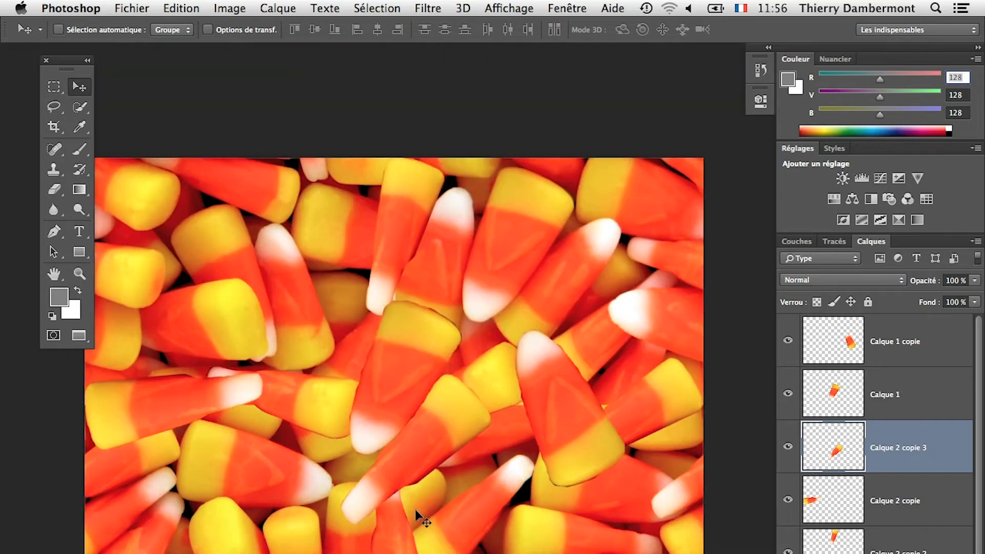
click(132, 8)
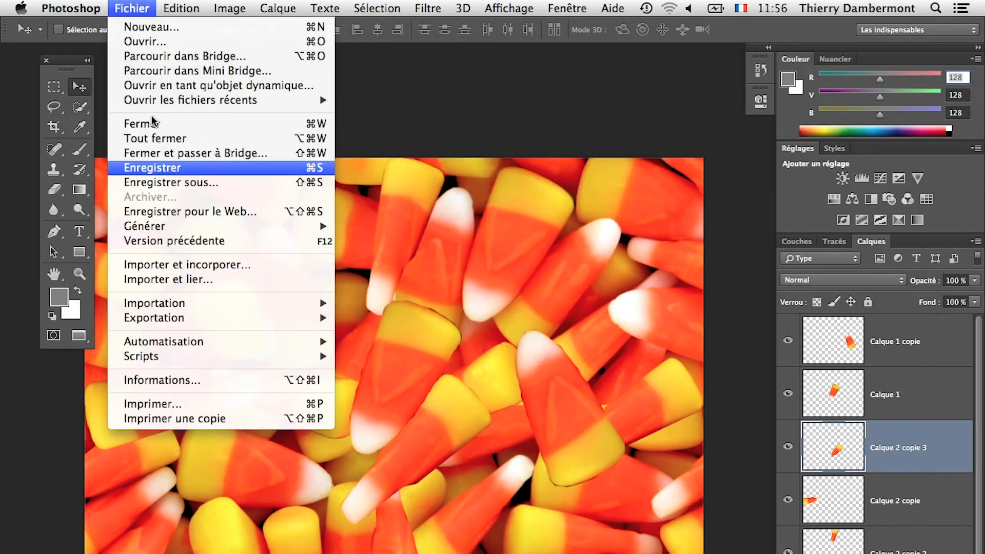
click(168, 184)
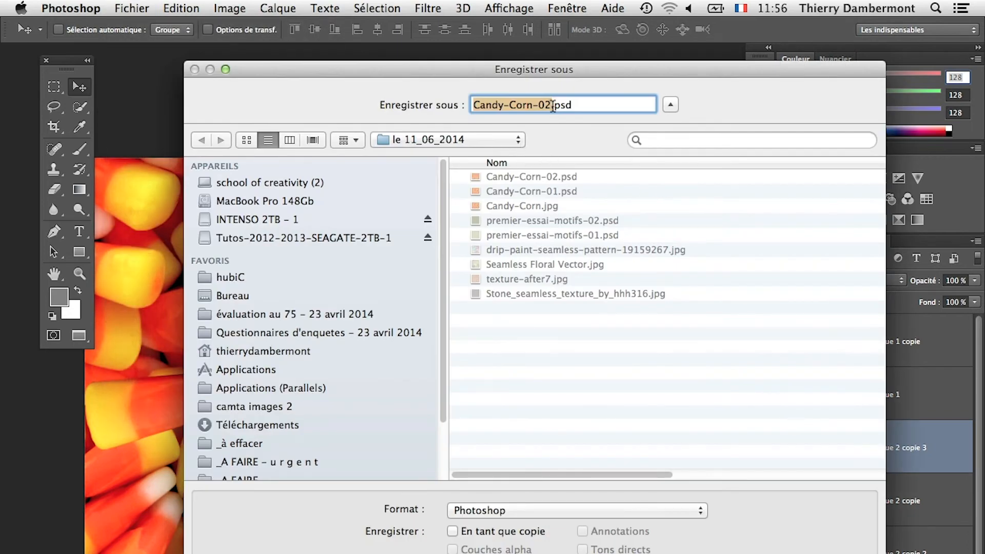
click(552, 105)
key(BackSpace)
text(3)
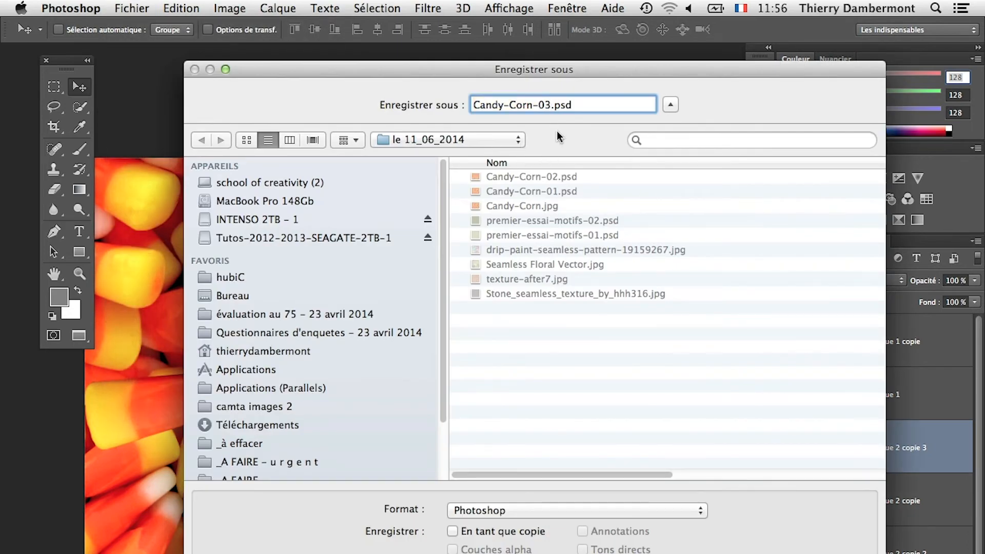
key(Return)
click(715, 338)
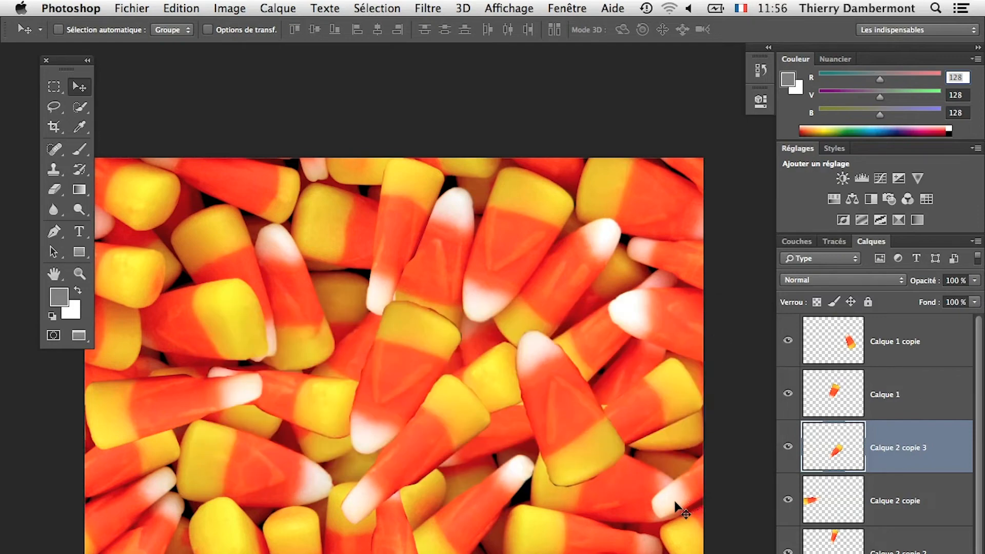
Step: Examine the edges of the pasted candies close up along the former seams
key(super+plus)
key(space)
drag(251, 464, 371, 454)
scroll(593, 285, up, 3)
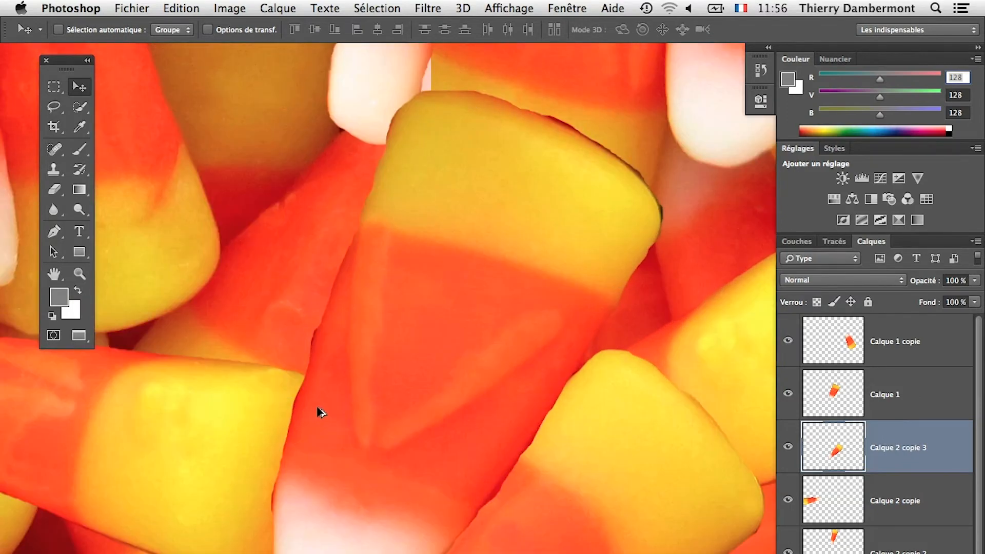
key(space)
drag(664, 483, 452, 432)
scroll(520, 469, down, 2)
scroll(513, 469, down, 5)
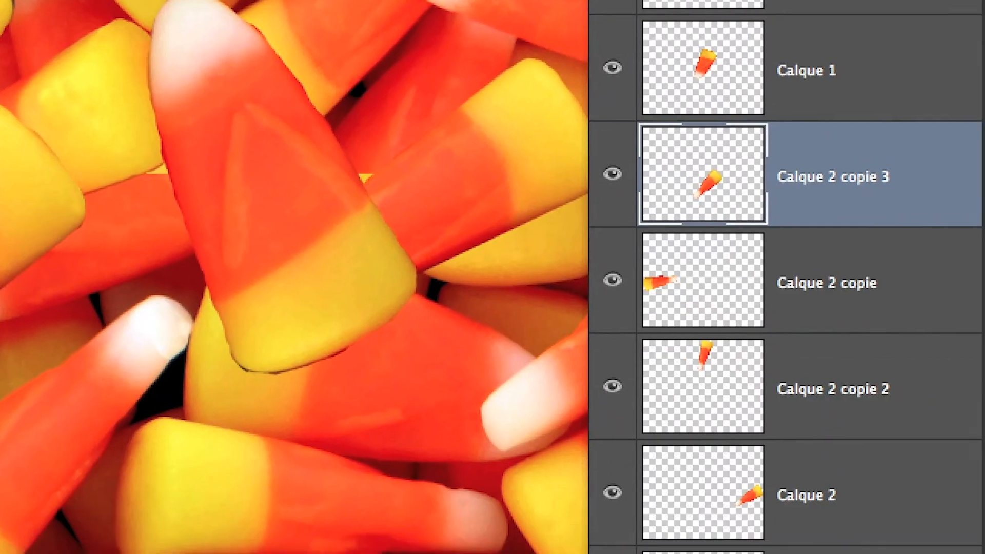
Step: Compare the retouched pattern with the underlying offset photo by hiding and restoring all the candy layers several times
scroll(785, 278, down, 3)
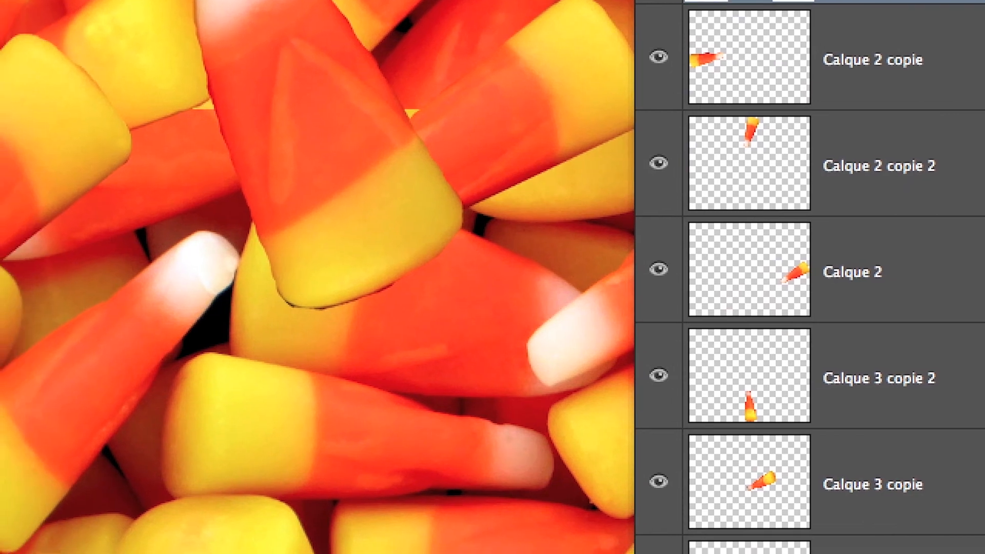
alt+click(657, 549)
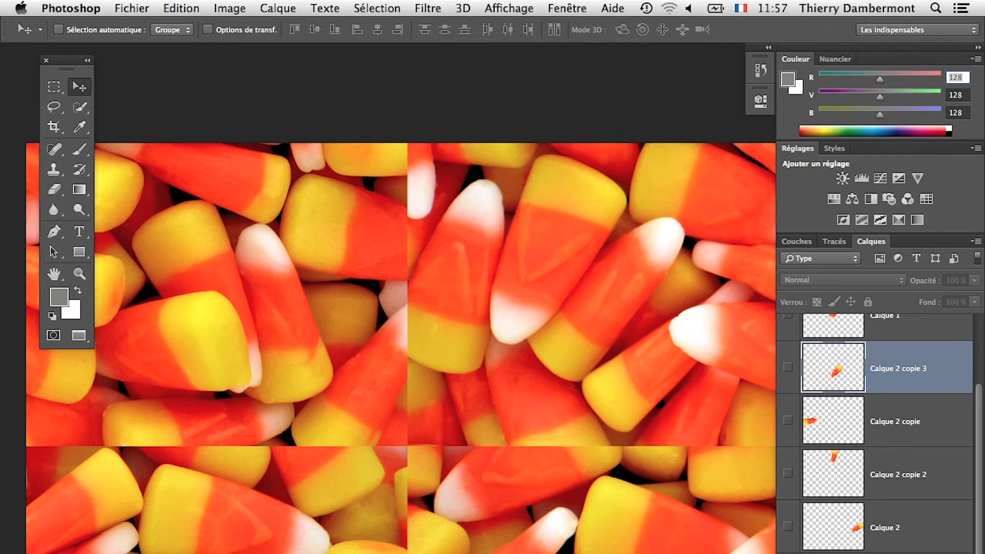
alt+click(789, 553)
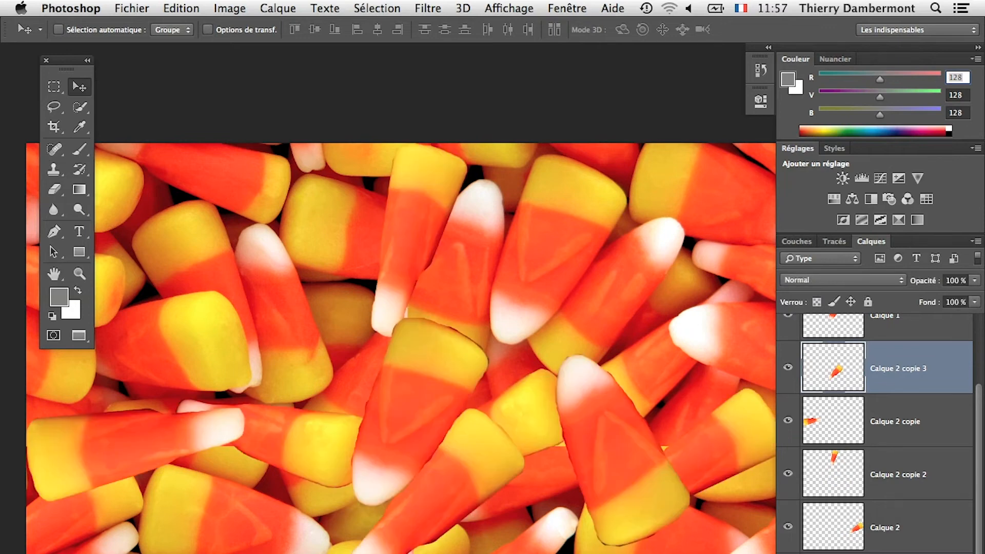
alt+click(788, 553)
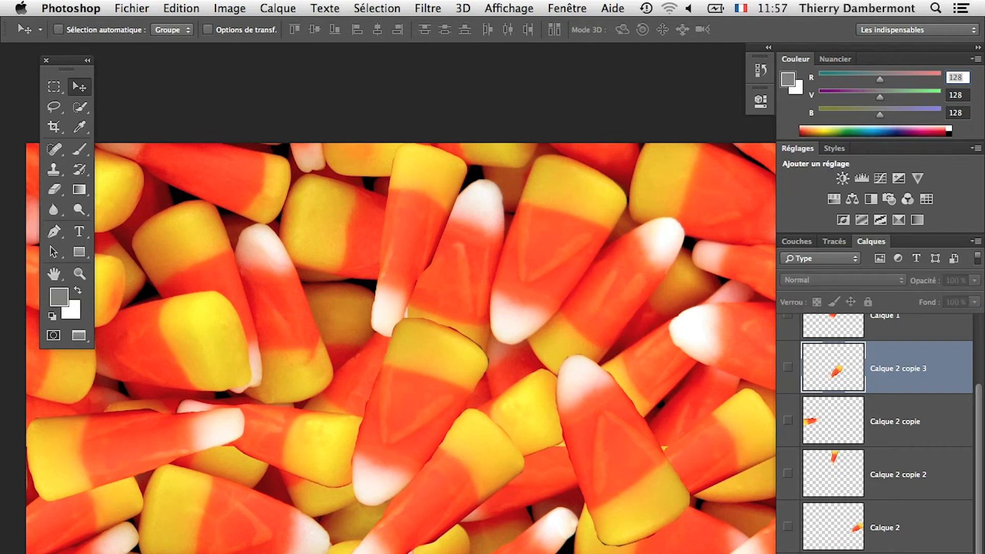
alt+click(788, 553)
alt+click(788, 553)
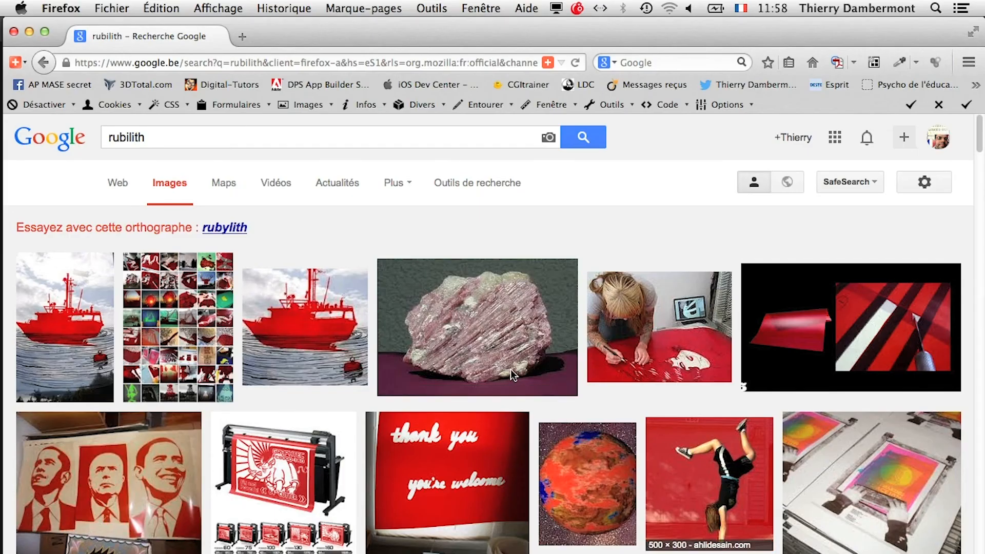
Step: Switch from the browser's rubilith image results back to Photoshop and bring the whole candy corn image into view
key(super+Tab)
key(super+Tab)
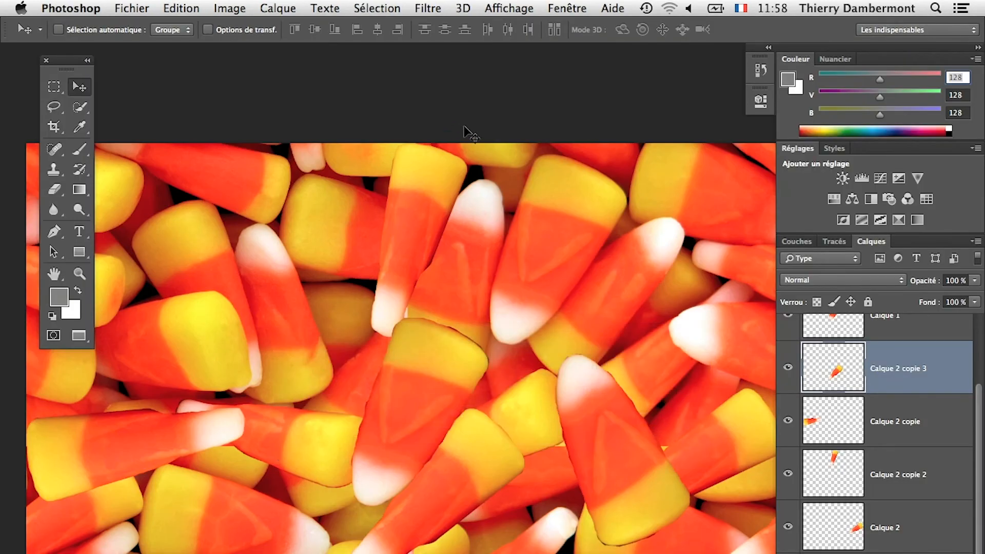
scroll(529, 271, down, 3)
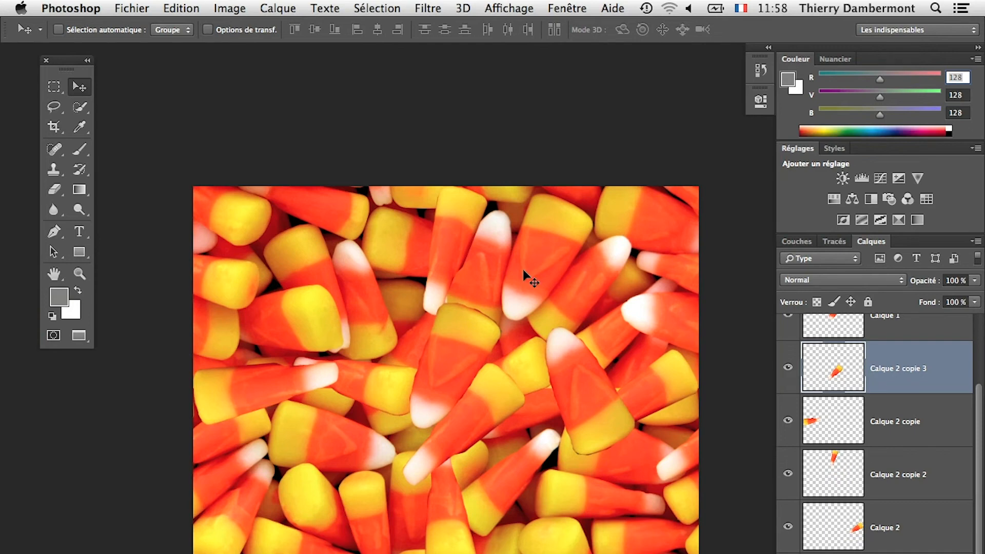
drag(502, 264, 451, 227)
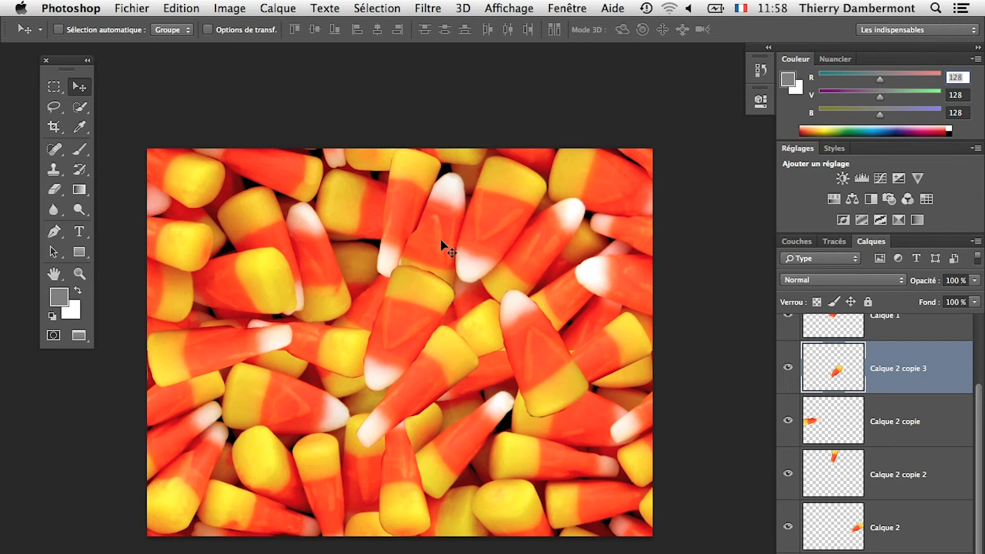
Step: Compare the image's colors with the Couleurs d'épreuve preview alternately on and off
click(511, 8)
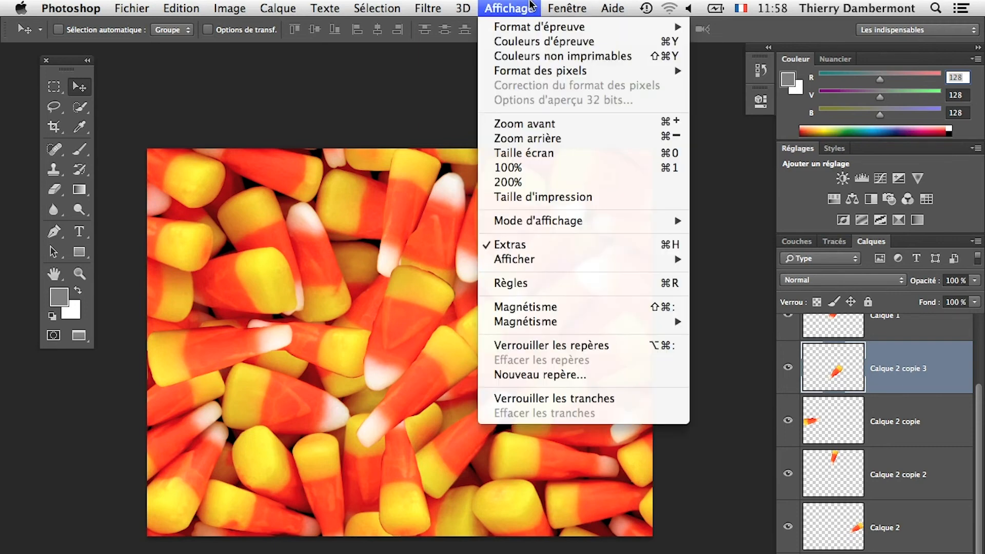
mouse_move(522, 25)
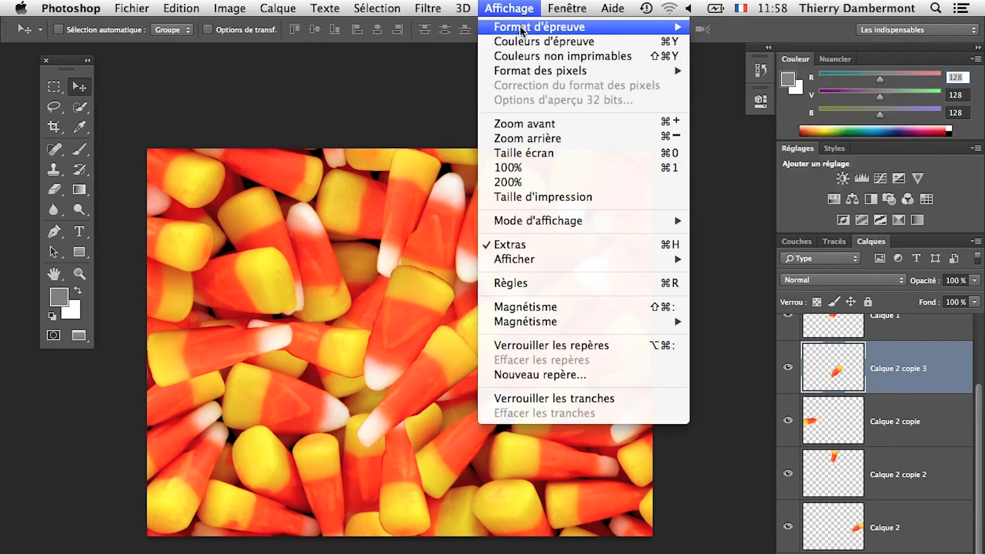
click(522, 41)
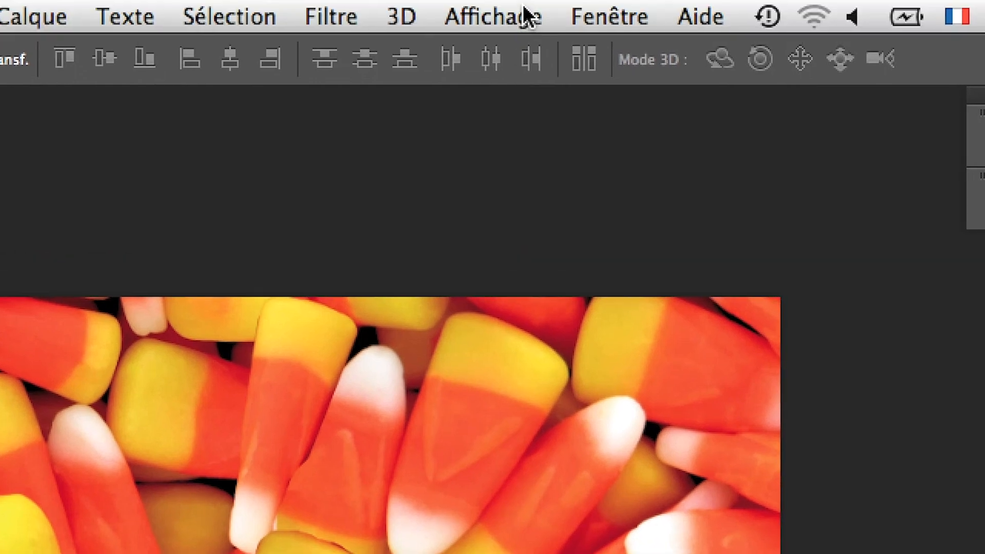
click(528, 15)
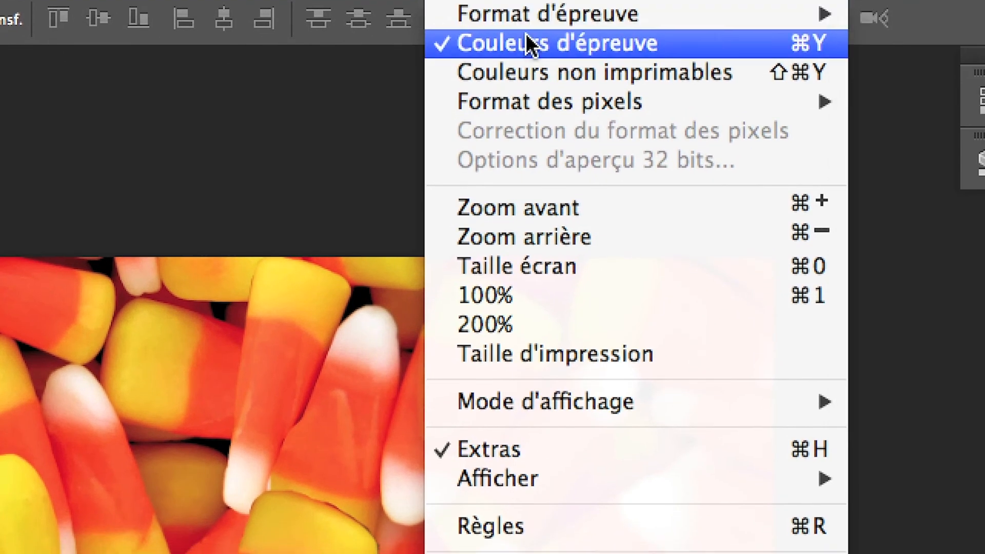
click(526, 32)
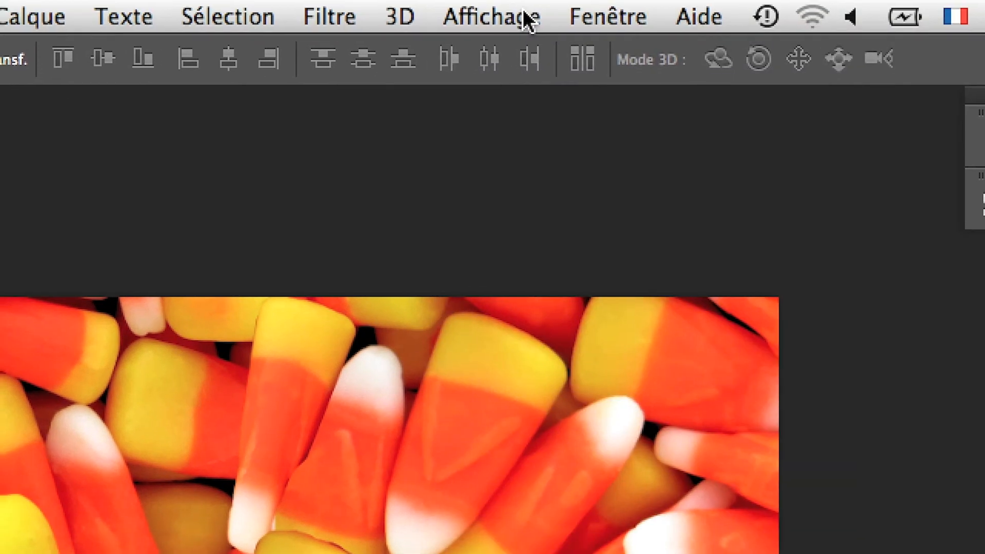
click(528, 17)
click(528, 55)
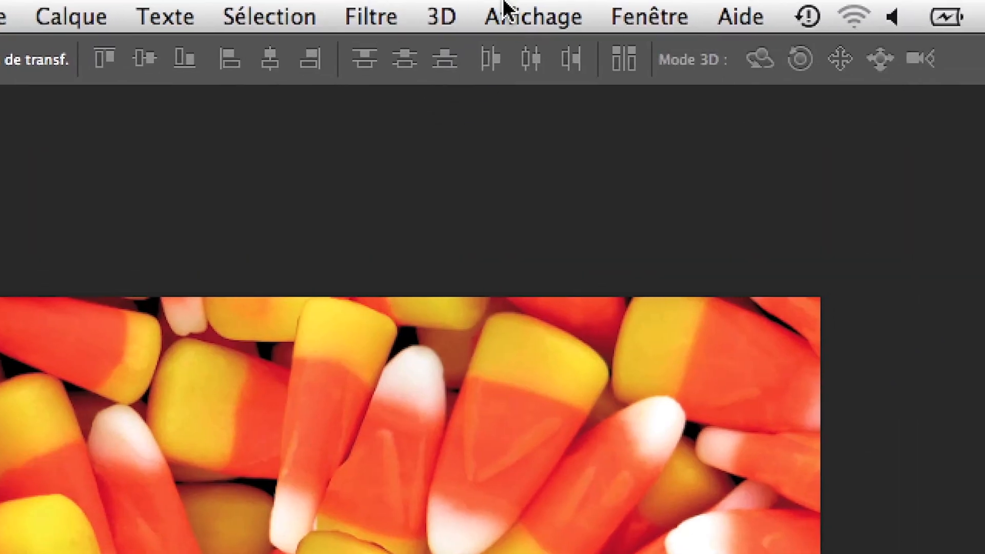
click(528, 11)
click(528, 55)
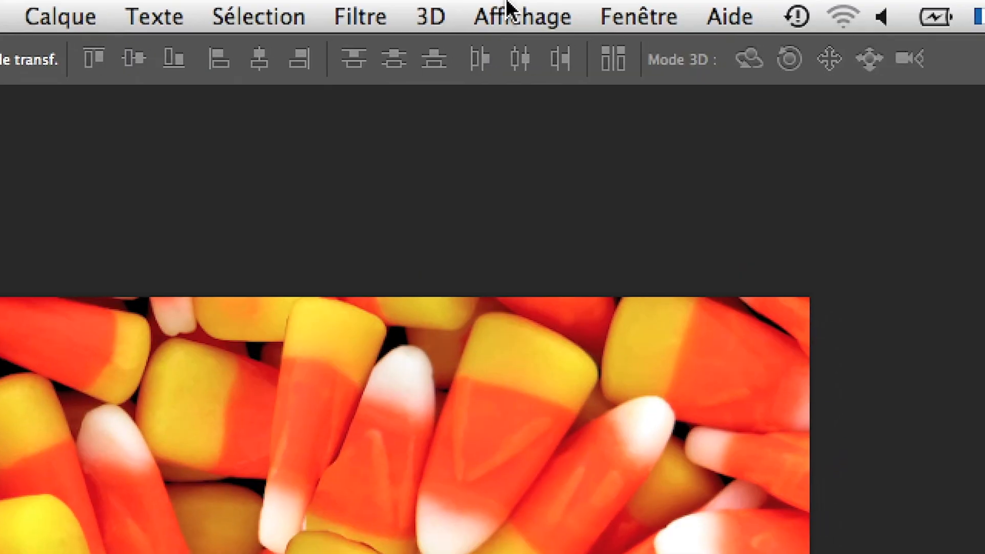
click(505, 8)
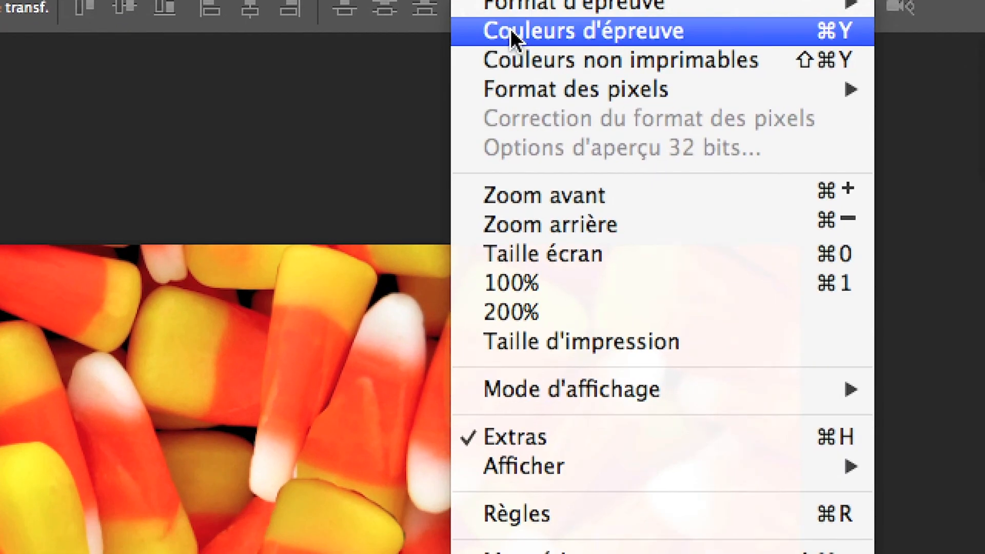
click(513, 81)
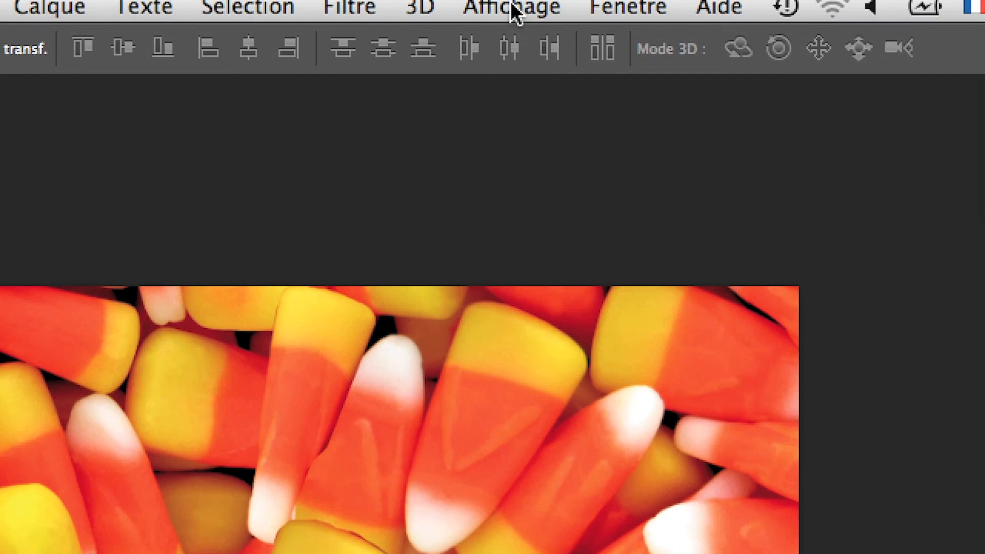
click(512, 11)
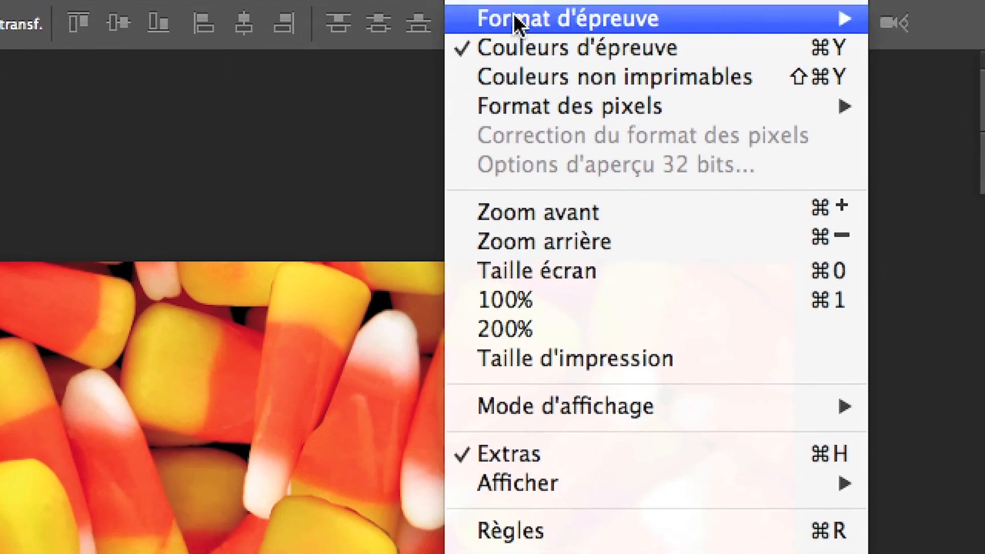
click(514, 31)
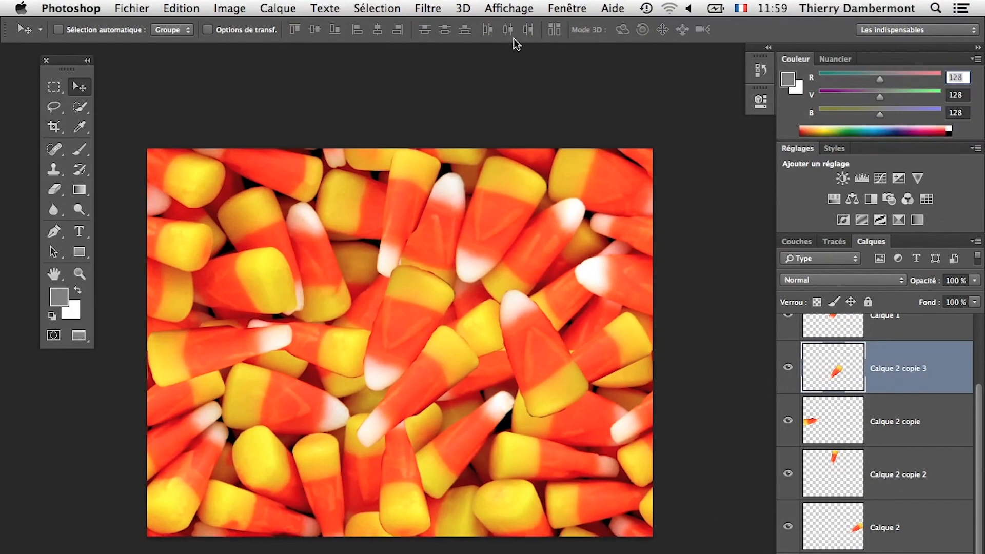
Step: Review the simulation device profiles offered for a custom (Personnalisé) proof format, and leave the proof settings without applying changes
click(512, 9)
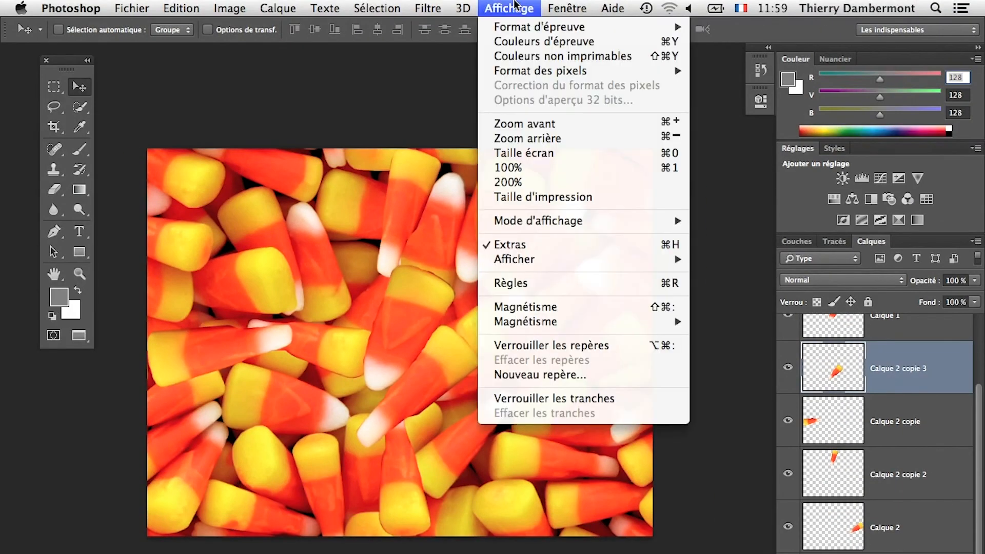
click(506, 7)
click(515, 5)
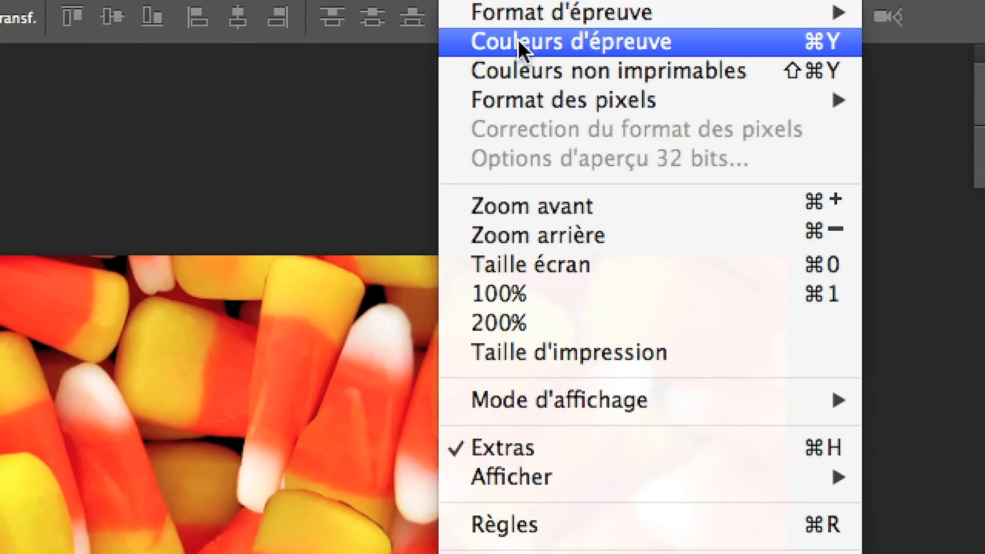
mouse_move(561, 13)
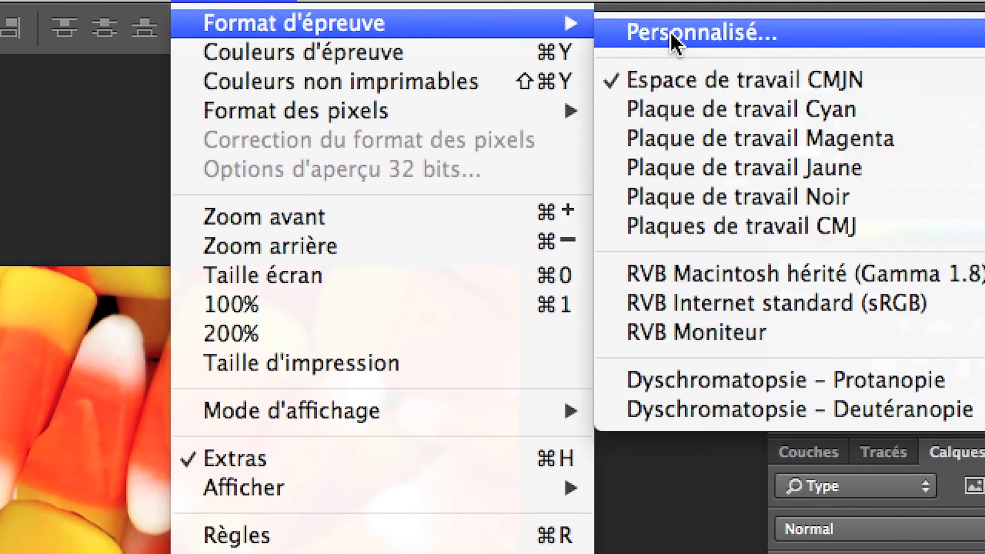
click(670, 32)
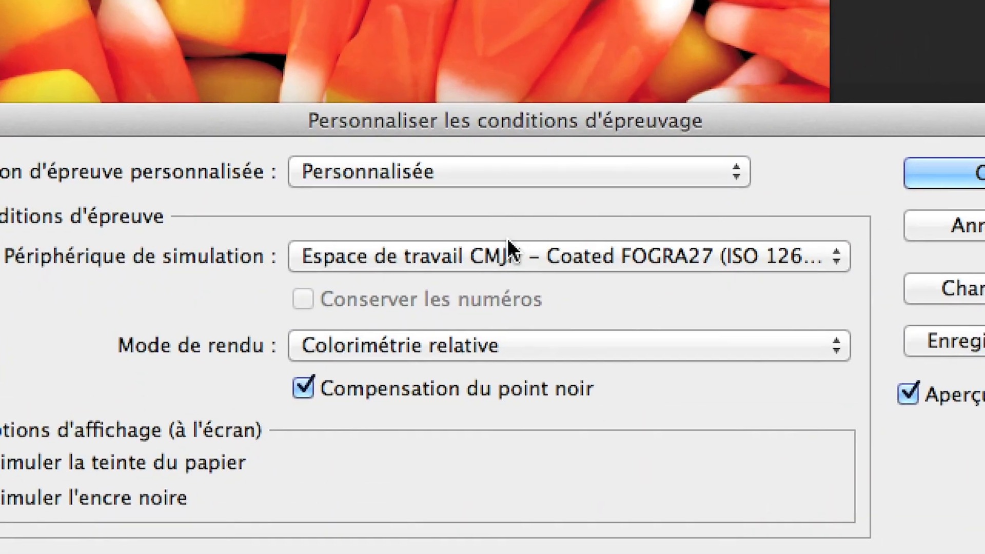
click(507, 248)
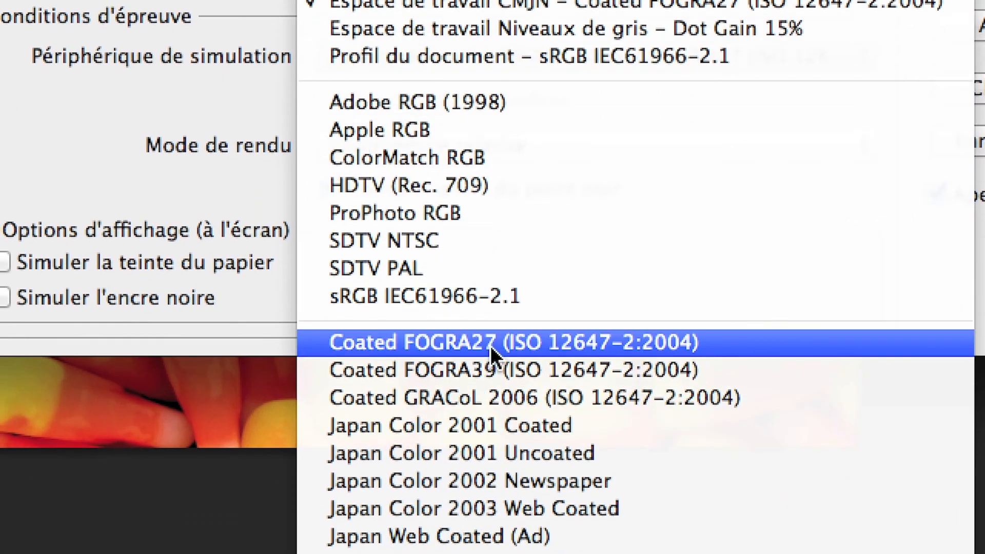
scroll(489, 346, down, 12)
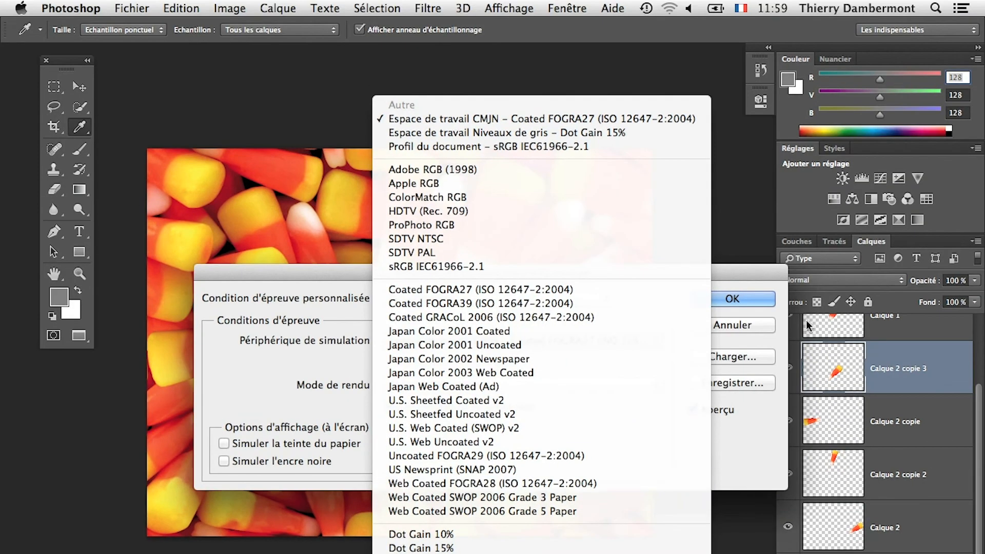
click(734, 323)
click(737, 327)
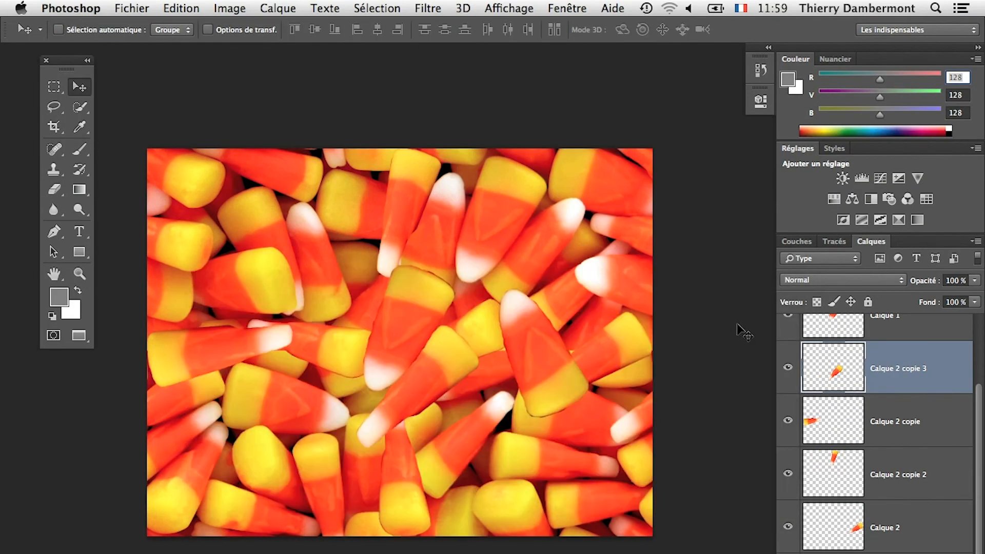
Step: Turn on the Couleurs d'épreuve preview to see the image in the CMJN working space
click(509, 8)
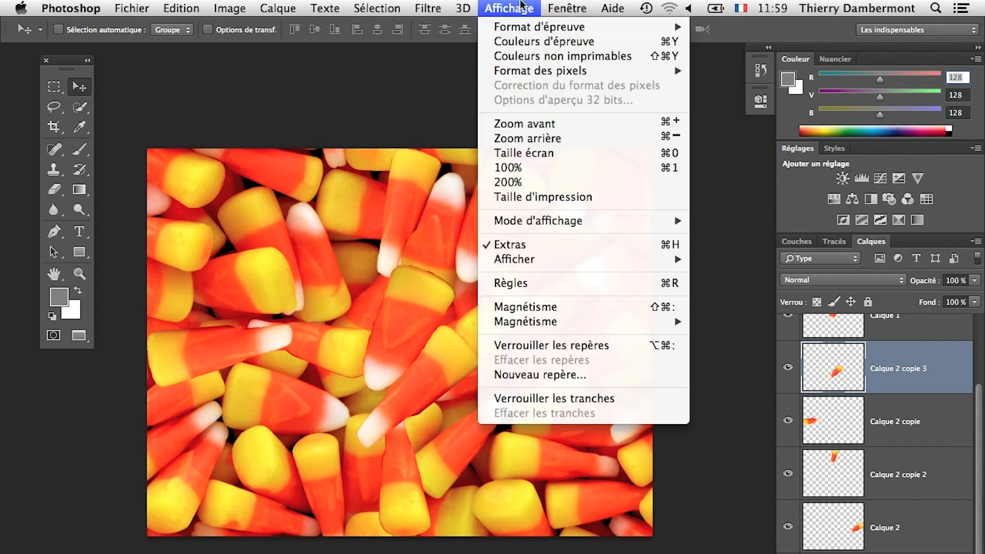
click(519, 41)
click(509, 8)
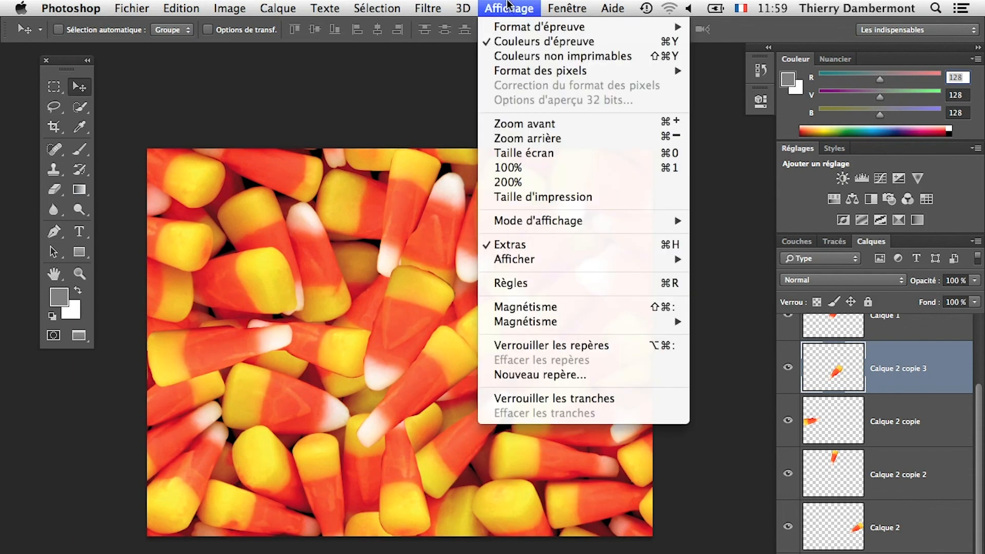